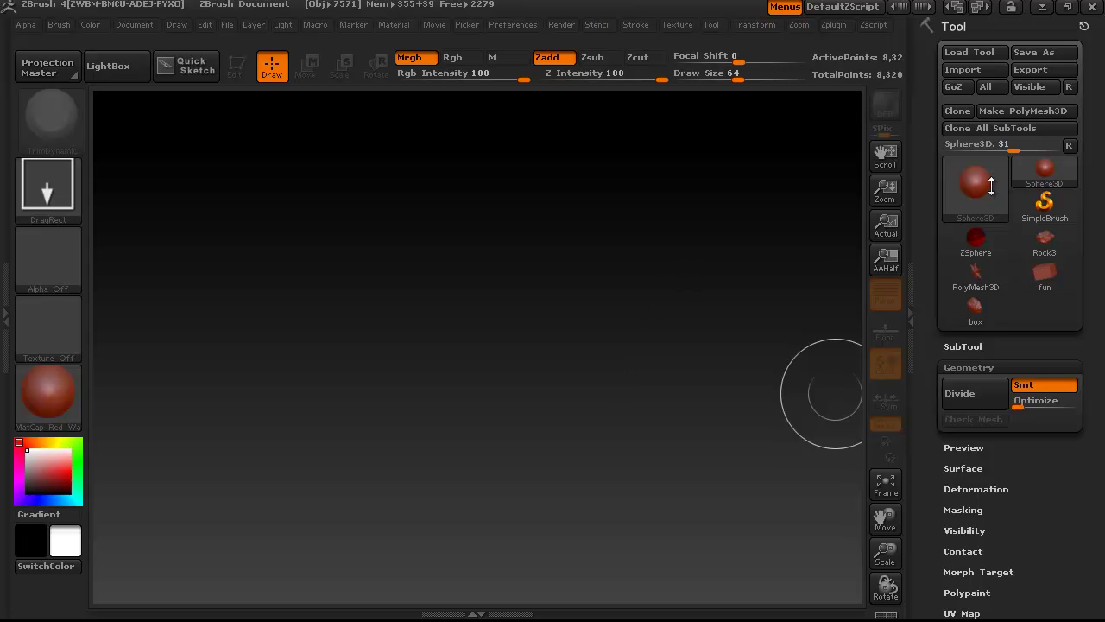
Step: Import the box.obj mesh from the inter folder
left_click(984, 71)
left_click_drag(395, 10, 482, 33)
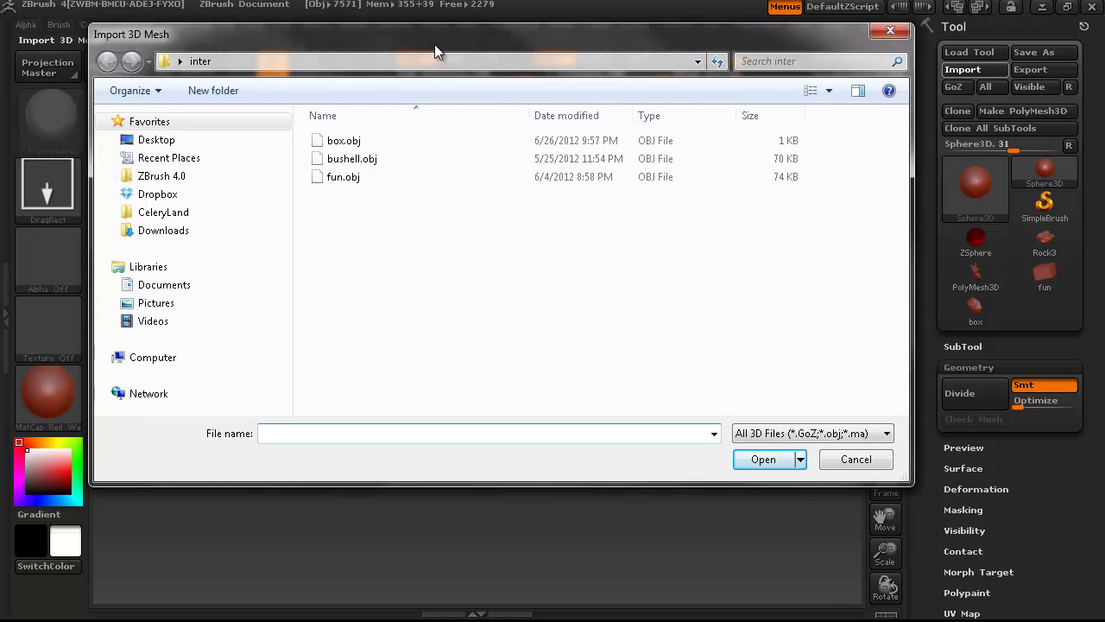
left_click(344, 141)
left_click(765, 457)
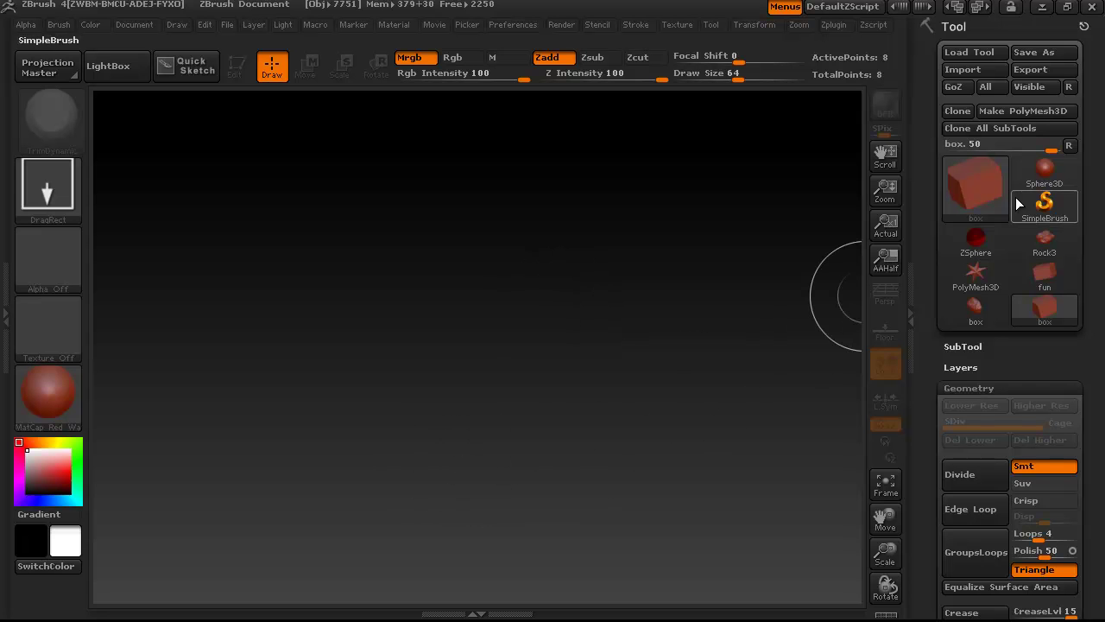
Step: Place the imported box on the canvas in edit mode, with perspective and the polygon wireframe turned on
left_click_drag(434, 306, 570, 452)
key("t")
mouse_move(738, 271)
left_mouse_down()
mouse_move(700, 308)
mouse_move(692, 294)
left_mouse_up()
key("p")
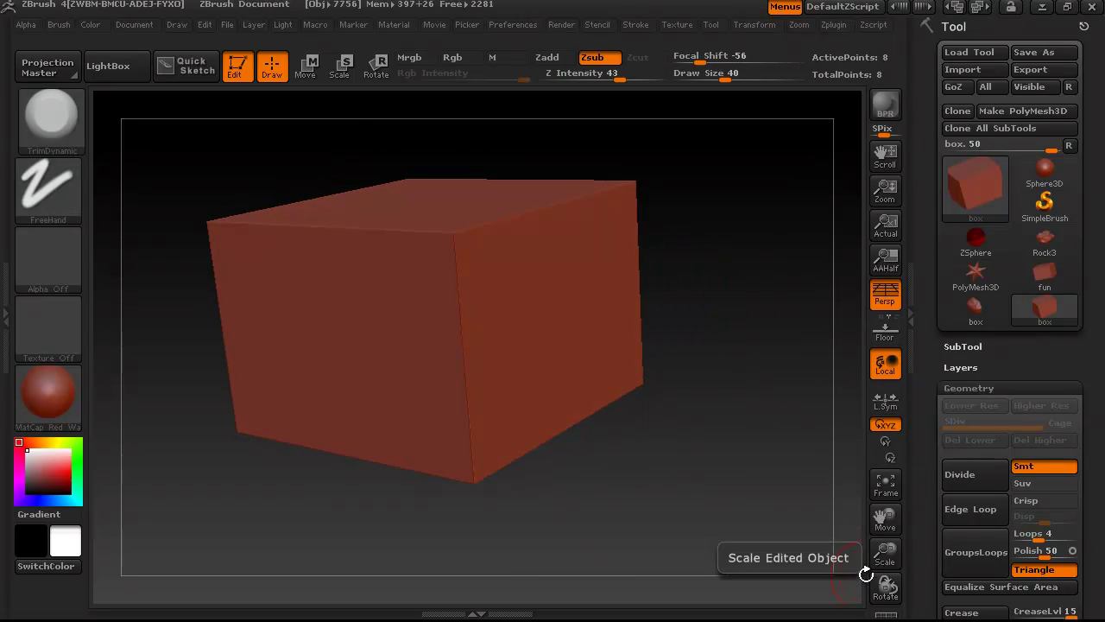
left_click(891, 615)
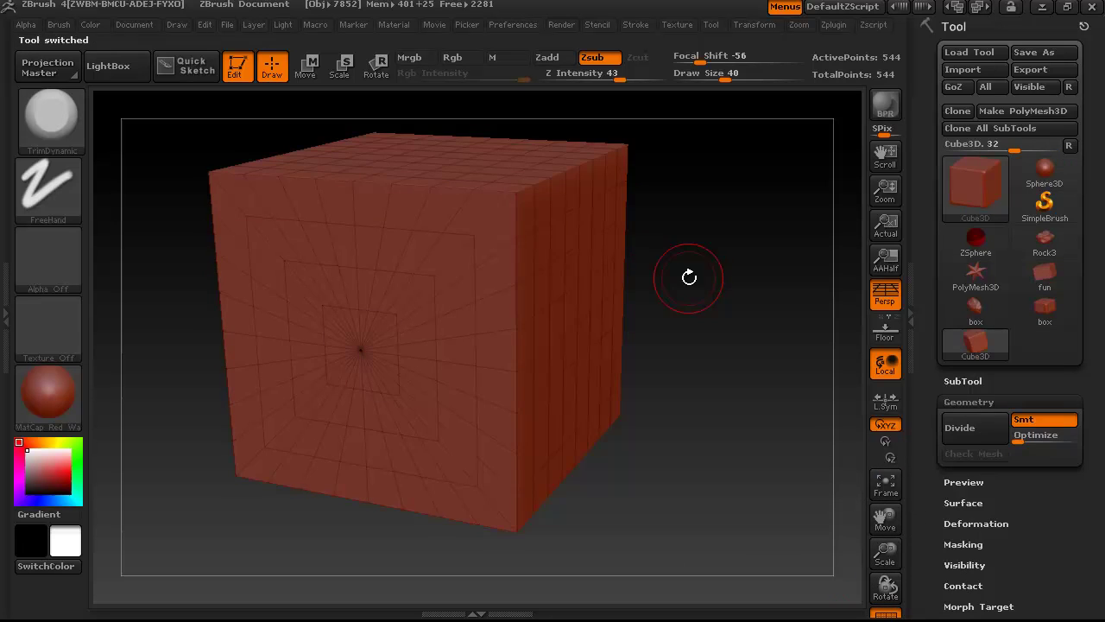
Step: Examine the Cube3D primitive's polygon layout from several sides and switch back to the imported box
left_click_drag(689, 277, 741, 291)
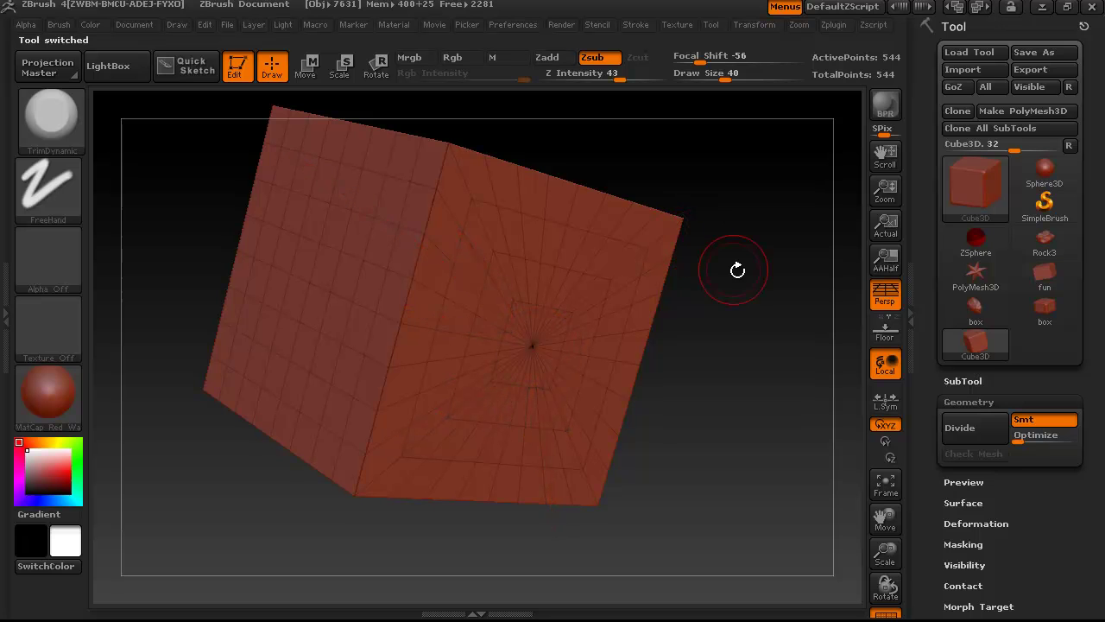
left_click_drag(752, 277, 763, 317)
left_click(973, 192)
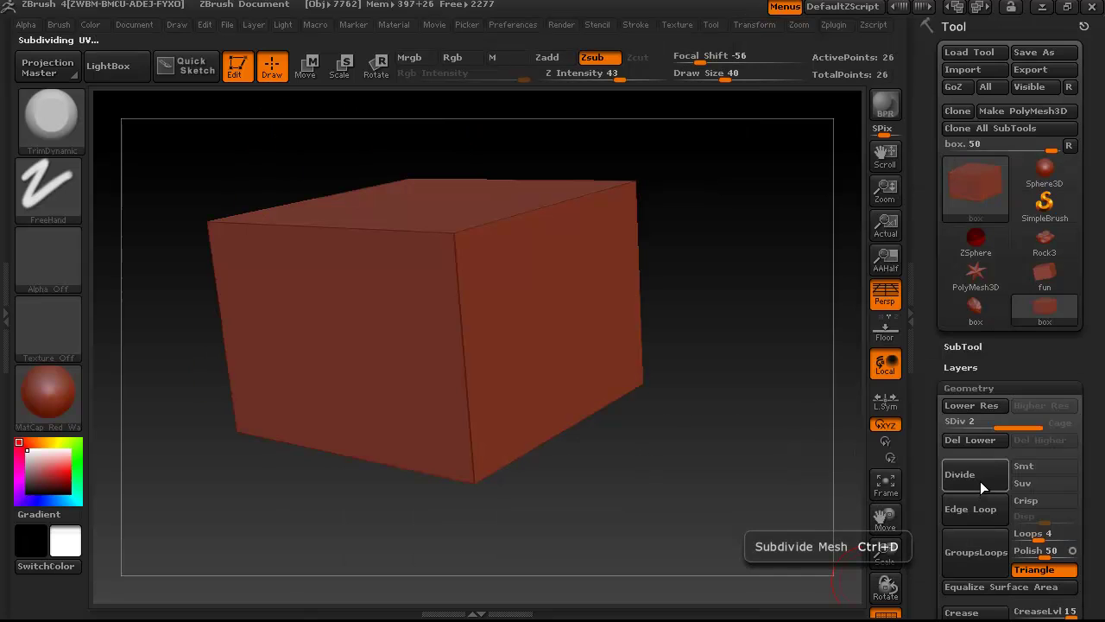
Step: Subdivide the box with smoothing off, turn smoothing on and keep dividing up to subdivision level 6
left_click(982, 468)
left_click(1014, 466)
left_click(975, 474)
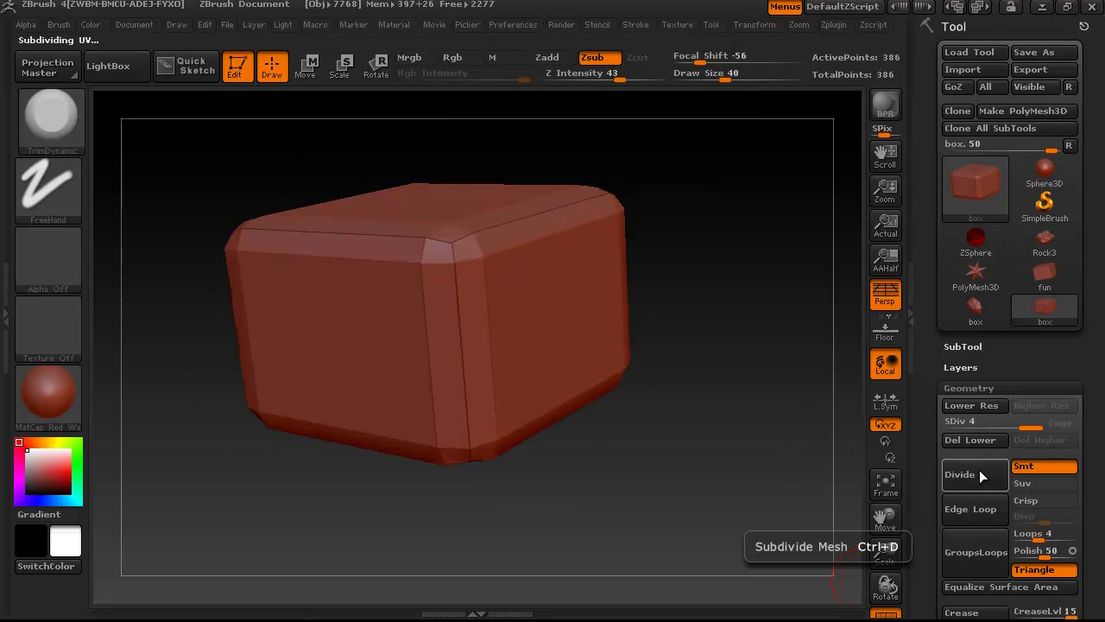
left_click(984, 470)
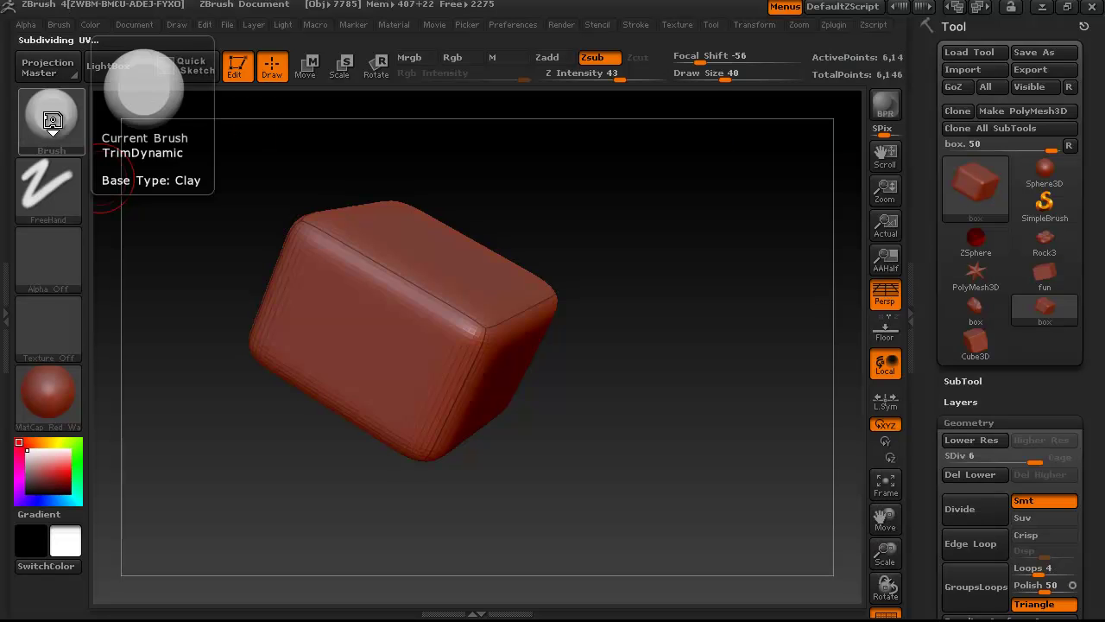
Step: Choose the ClayBuildup brush and build up rough, irregular lumps over the rounded box's faces and edges
left_click(69, 136)
key("c")
key("b")
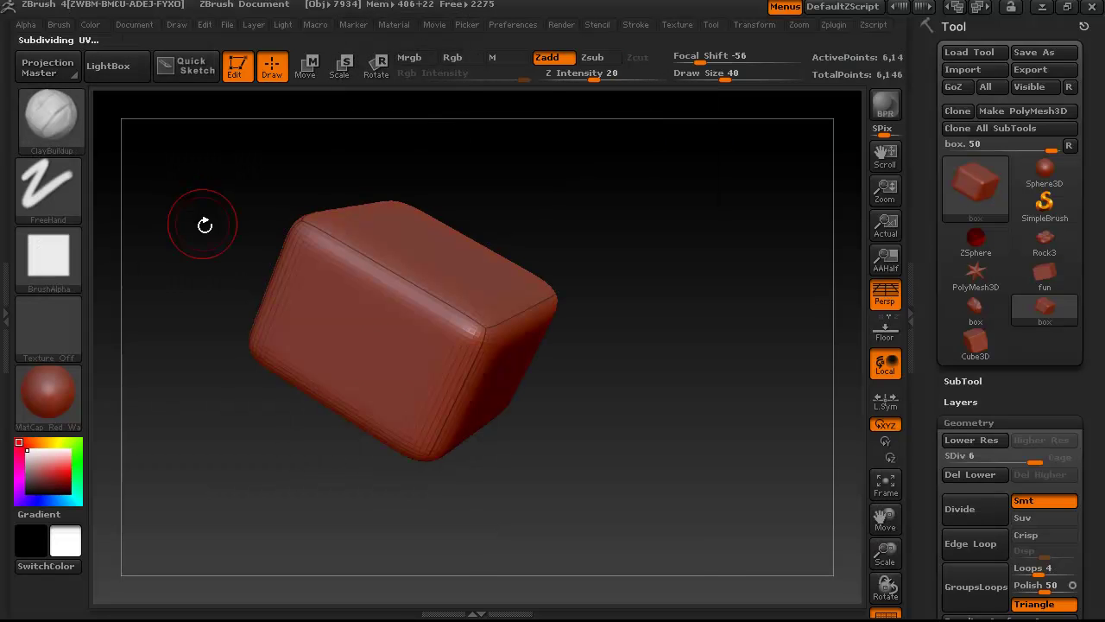
left_click_drag(580, 368, 596, 342)
mouse_move(497, 317)
left_mouse_down()
mouse_move(469, 380)
mouse_move(511, 402)
mouse_move(409, 276)
mouse_move(356, 332)
mouse_move(432, 371)
left_mouse_up()
left_click_drag(695, 319, 617, 367)
mouse_move(514, 294)
left_mouse_down()
mouse_move(462, 316)
mouse_move(449, 237)
mouse_move(557, 276)
mouse_move(388, 285)
mouse_move(431, 319)
mouse_move(388, 337)
left_mouse_up()
Step: Carve hollows into the box and smooth parts of it with ClayBuildup, adding mass with a draw size of 56
mouse_move(440, 473)
left_mouse_down()
mouse_move(520, 478)
mouse_move(526, 414)
mouse_move(353, 442)
mouse_move(392, 446)
mouse_move(438, 494)
left_mouse_up()
left_click_drag(546, 485, 544, 445)
left_click_drag(544, 444, 521, 341, "alt")
mouse_move(366, 275)
left_mouse_down("alt")
mouse_move(333, 268)
mouse_move(322, 335)
left_mouse_up("alt")
mouse_move(392, 246)
left_mouse_down("shift")
mouse_move(350, 246)
mouse_move(391, 267)
left_mouse_up("shift")
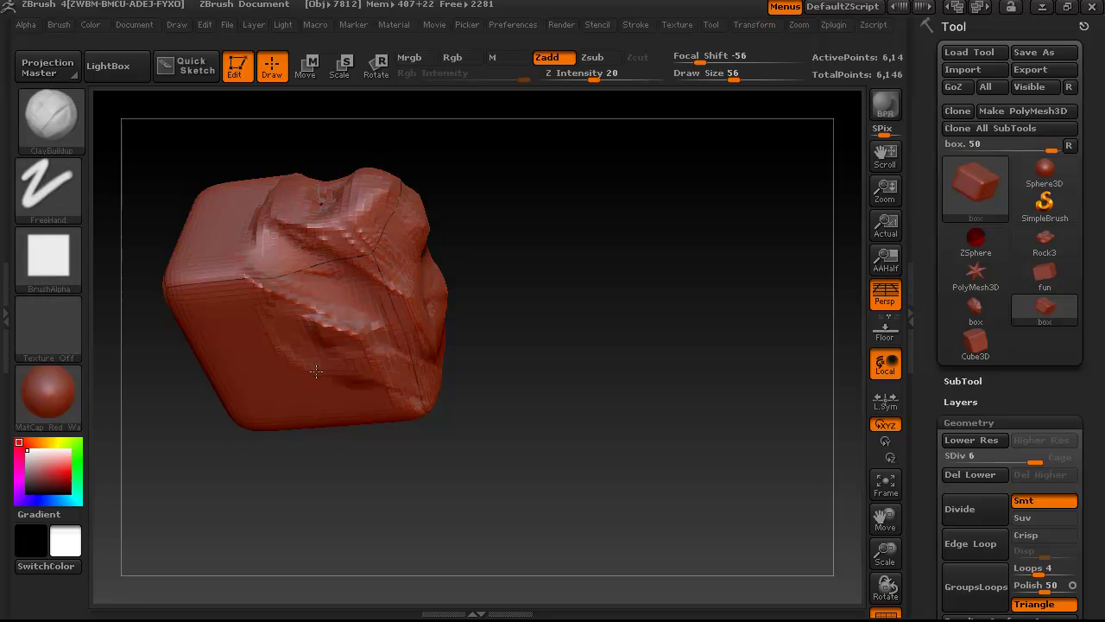
mouse_move(365, 459)
left_mouse_down()
mouse_move(297, 276)
mouse_move(331, 311)
left_mouse_up()
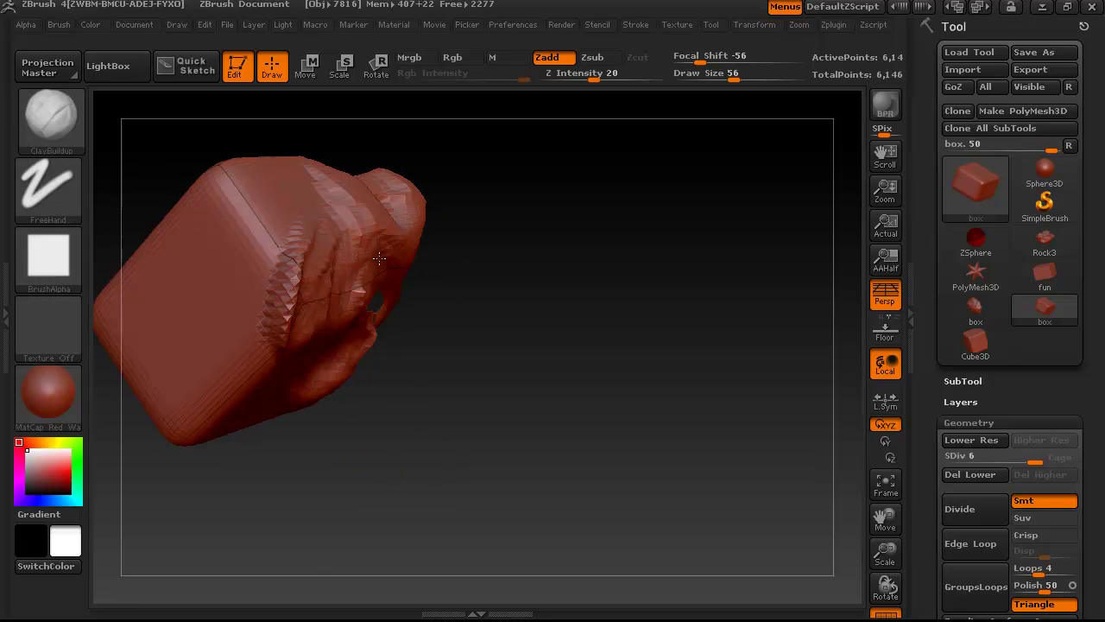
left_click_drag(420, 388, 540, 337)
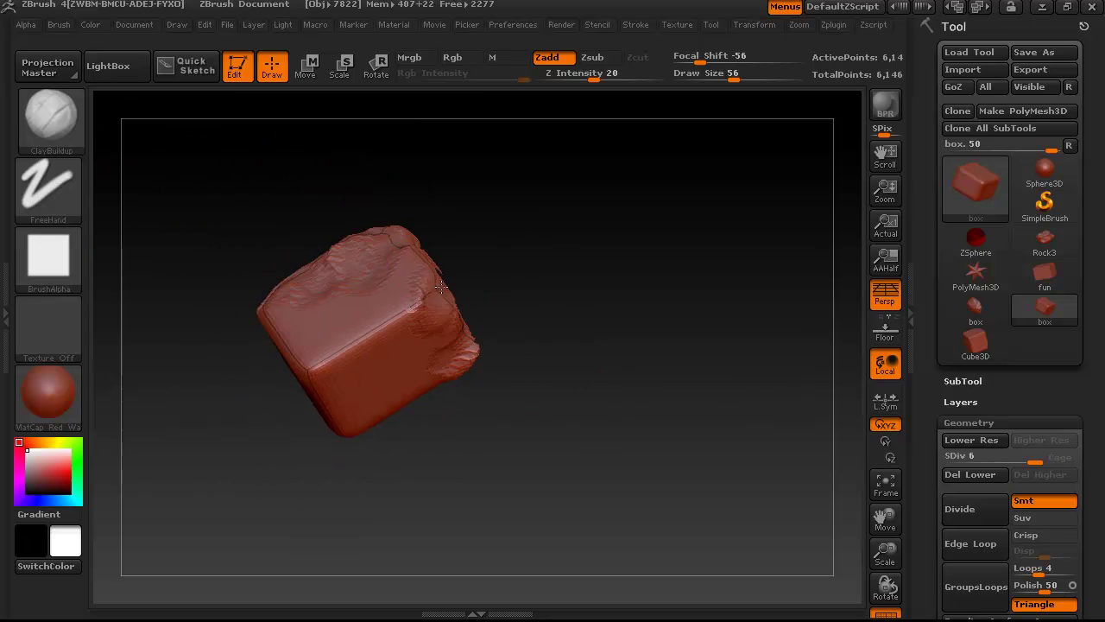
mouse_move(404, 402)
left_mouse_down()
mouse_move(427, 405)
mouse_move(417, 400)
left_mouse_up()
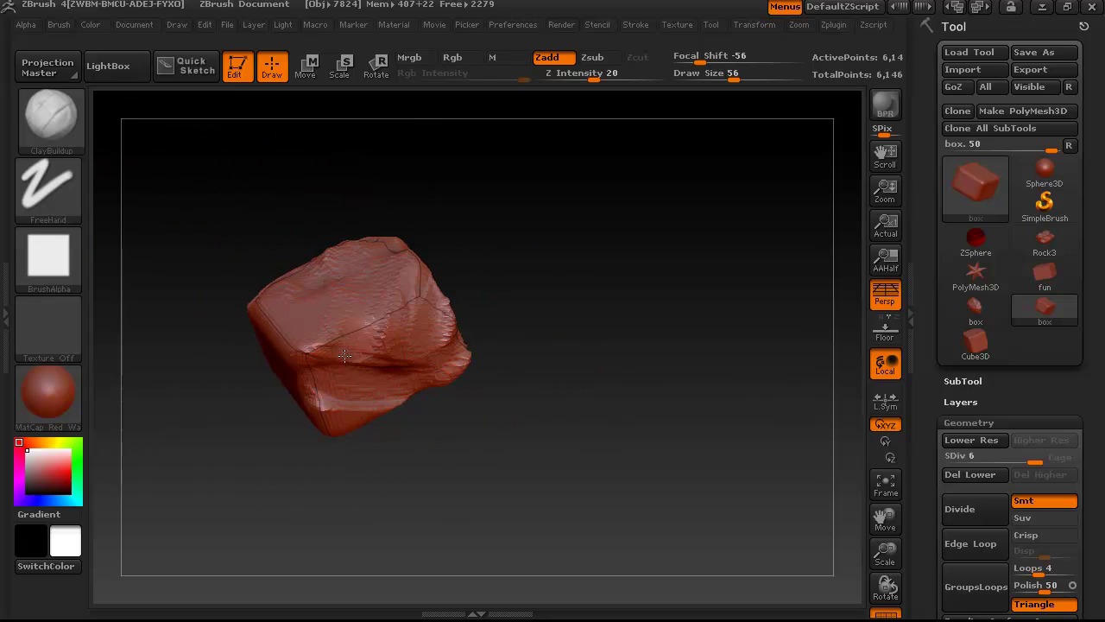
Step: Build up the remaining flat sides and corners with ClayBuildup so the whole box becomes an uneven rock mass
left_click_drag(432, 440, 471, 431)
mouse_move(266, 328)
left_mouse_down()
mouse_move(233, 388)
mouse_move(259, 436)
mouse_move(224, 362)
left_mouse_up()
mouse_move(367, 440)
left_mouse_down()
mouse_move(374, 469)
mouse_move(345, 407)
mouse_move(402, 345)
left_mouse_up()
left_click_drag(304, 313, 362, 319)
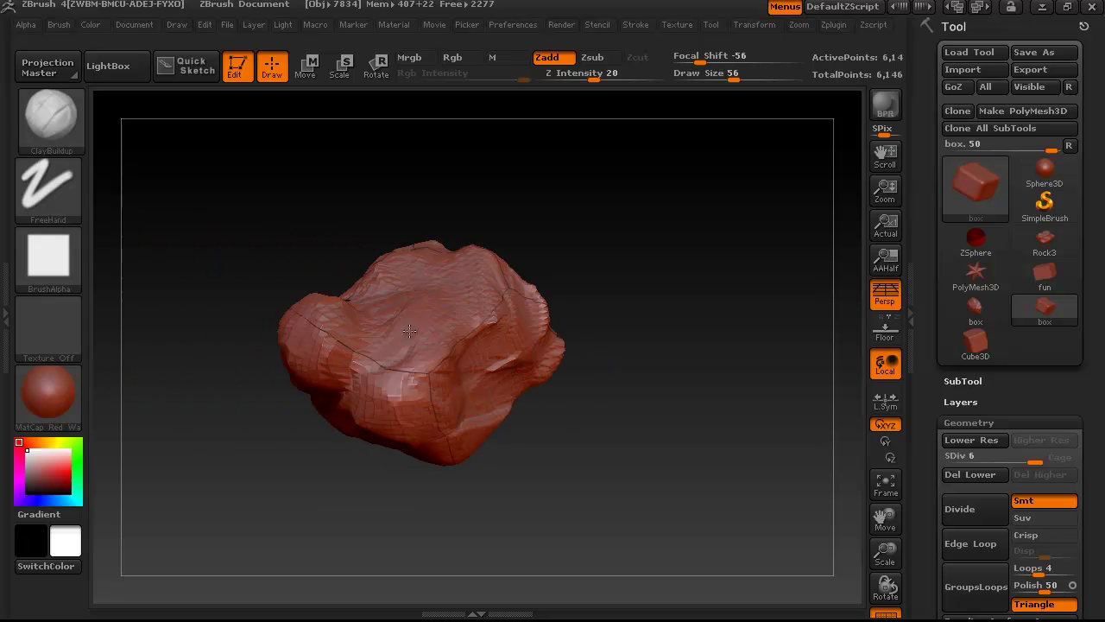
mouse_move(370, 448)
left_mouse_down()
mouse_move(330, 399)
mouse_move(424, 414)
mouse_move(522, 388)
mouse_move(393, 364)
left_mouse_up()
left_click_drag(835, 502, 406, 394)
mouse_move(478, 484)
left_mouse_down()
mouse_move(518, 432)
mouse_move(407, 481)
mouse_move(474, 401)
left_mouse_up()
mouse_move(432, 492)
left_mouse_down()
mouse_move(459, 493)
mouse_move(435, 469)
mouse_move(432, 437)
mouse_move(593, 484)
mouse_move(587, 439)
left_mouse_up()
Step: Hide the polygon wireframe, then smooth and refine the rough rock's surface
left_click(889, 616)
mouse_move(760, 488)
left_mouse_down()
mouse_move(687, 417)
mouse_move(647, 435)
mouse_move(688, 432)
mouse_move(629, 372)
mouse_move(549, 354)
mouse_move(595, 388)
mouse_move(530, 375)
left_mouse_up()
key("shift")
mouse_move(605, 380)
left_mouse_down()
mouse_move(774, 343)
mouse_move(564, 317)
mouse_move(781, 304)
left_mouse_up()
key("shift")
left_click_drag(422, 301, 272, 324)
Step: Set ClipCurve as the active selection brush and dismiss its usage note
left_click(54, 110)
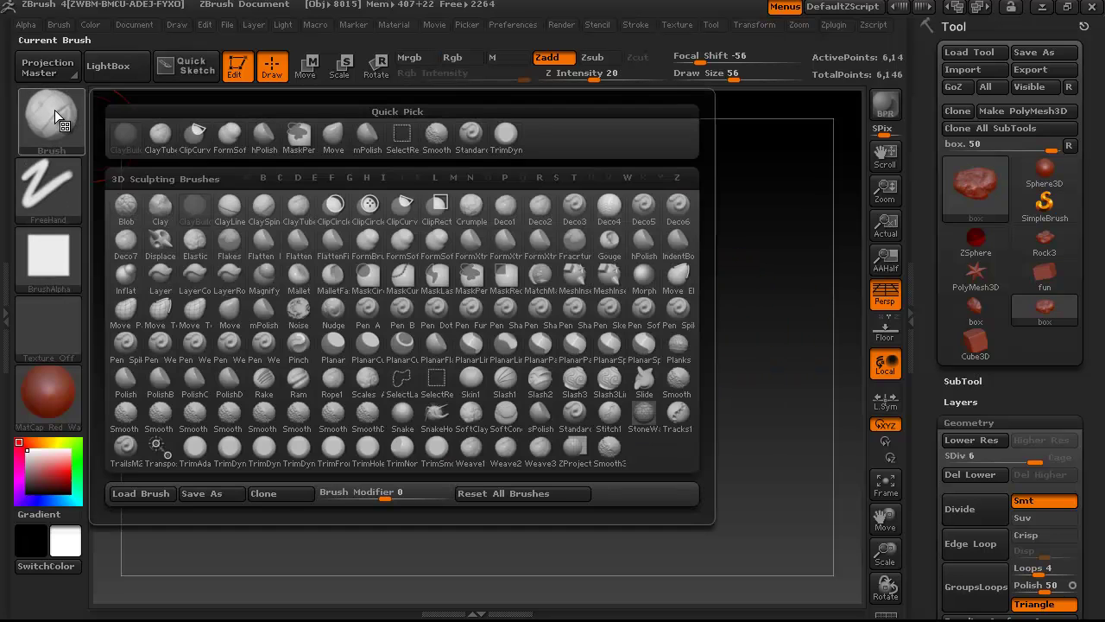
key("c")
left_click(196, 139)
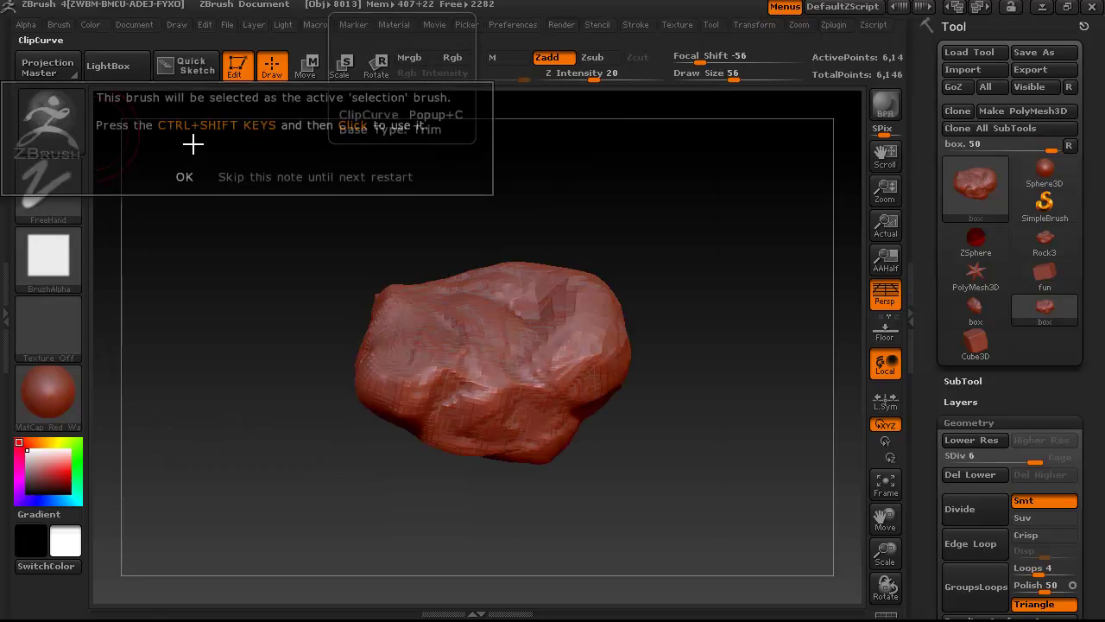
left_click(188, 177)
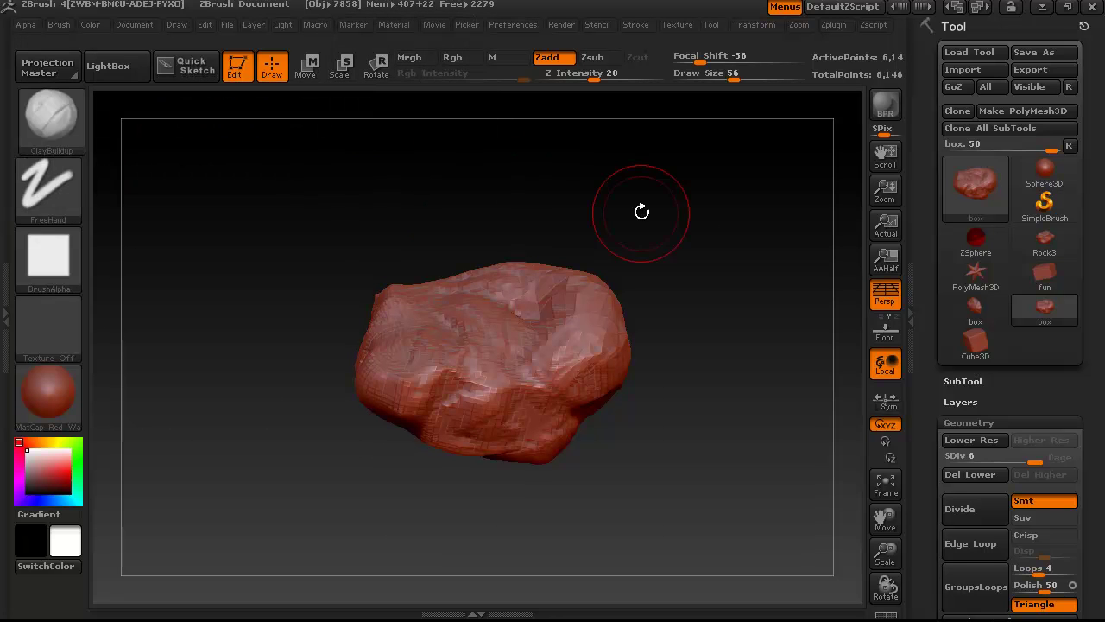
Step: Frame the rock and clip its upper slope with a bent ClipCurve running down to the rounded knob
left_click_drag(639, 210, 613, 253)
key("f")
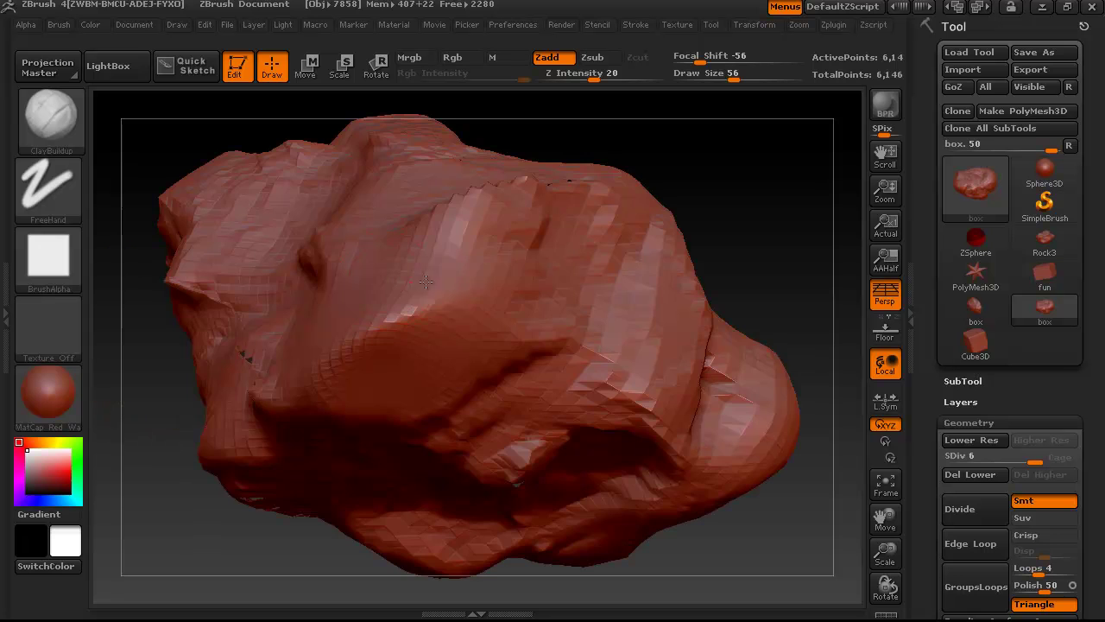
left_click_drag(748, 219, 630, 227, "alt")
key("ctrl+shift")
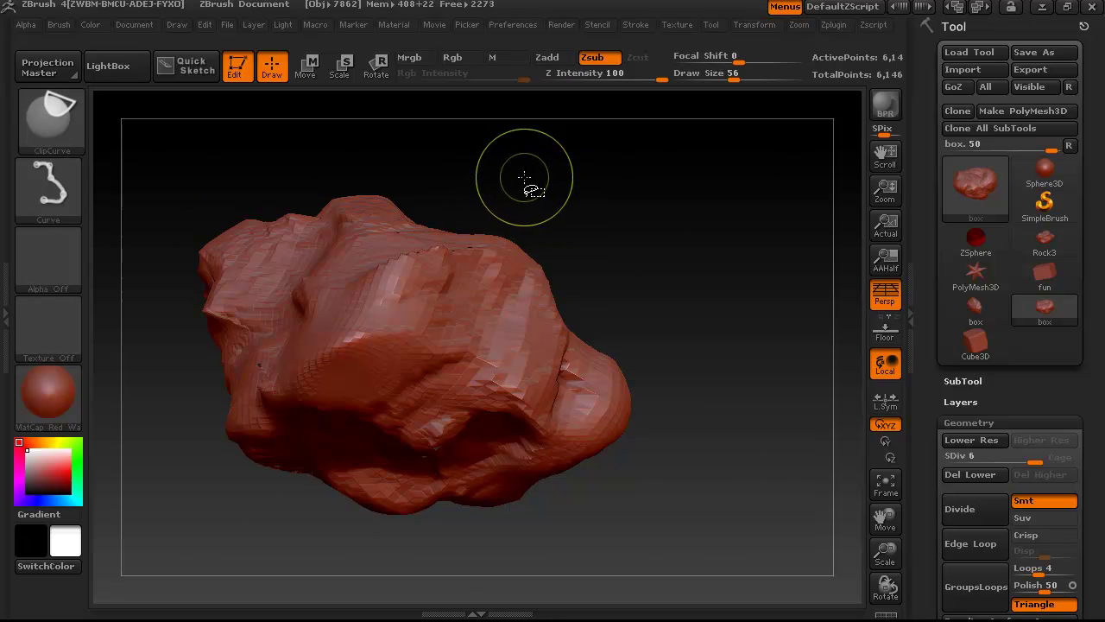
left_click_drag(534, 161, 521, 190)
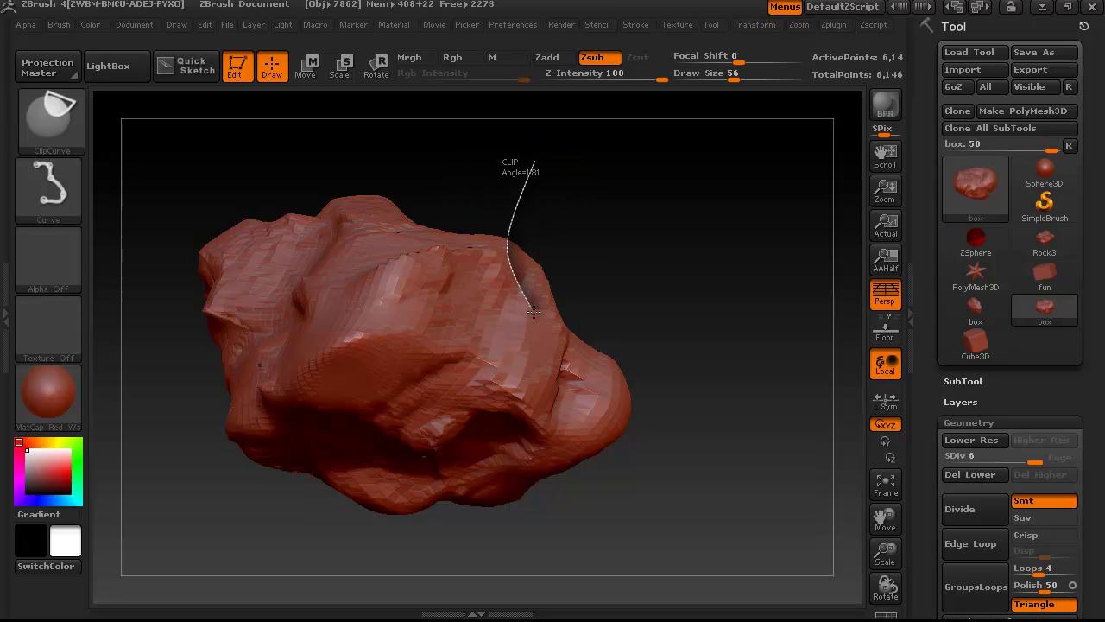
left_click_drag(550, 331, 570, 345)
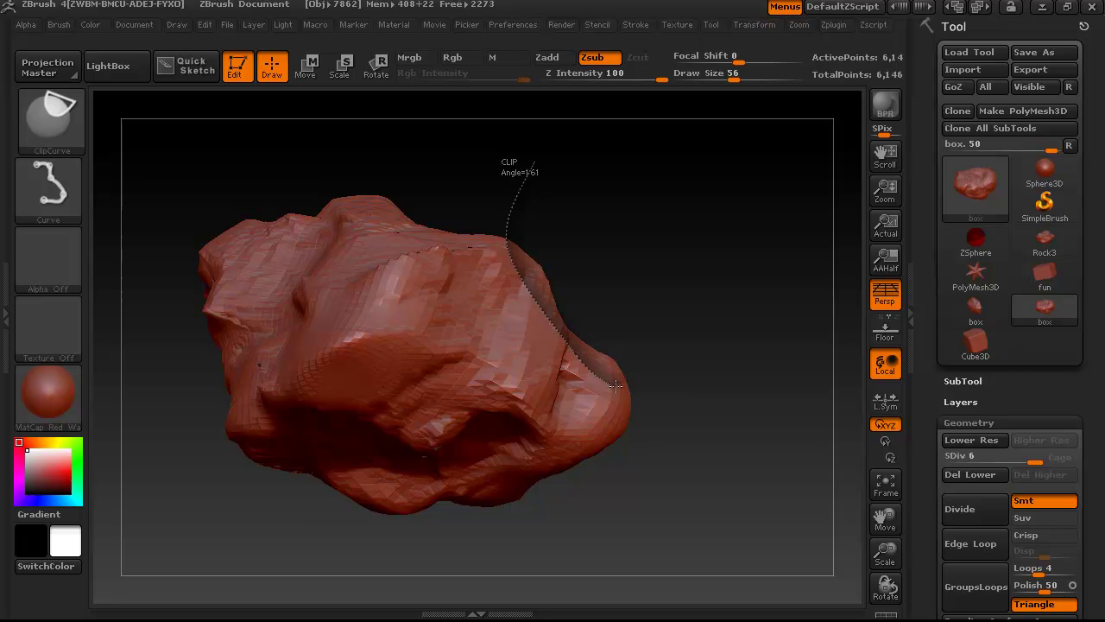
mouse_move(621, 387)
left_mouse_down("ctrl+shift")
mouse_move(729, 421)
mouse_move(767, 419)
left_mouse_up("ctrl+shift")
Step: Turn the rock and clip off its protruding narrow tip with a bent ClipCurve
left_click_drag(723, 321, 623, 321)
mouse_move(324, 404)
left_mouse_down("alt")
mouse_move(345, 389)
mouse_move(331, 343)
mouse_move(417, 423)
mouse_move(533, 461)
left_mouse_up("alt")
key("ctrl+shift")
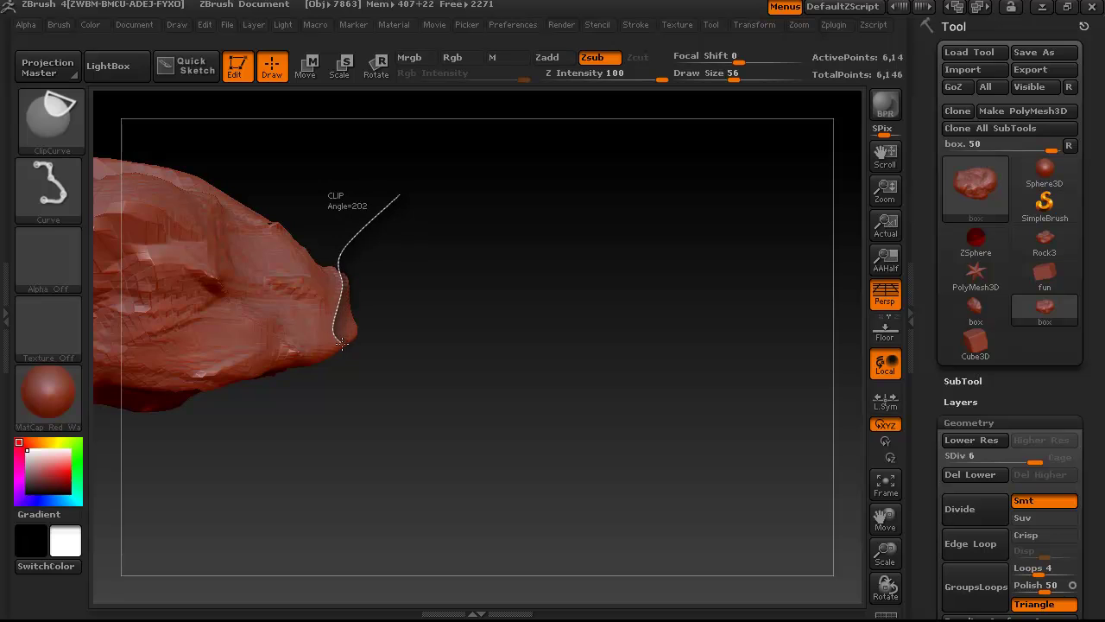
left_click_drag(374, 374, 376, 376)
Step: Clip further facets into the rock's sides with ClipCurve from two different viewing angles
mouse_move(492, 336)
left_mouse_down()
mouse_move(325, 333)
mouse_move(461, 357)
mouse_move(533, 340)
mouse_move(394, 186)
left_mouse_up()
key("ctrl+shift")
left_click_drag(420, 273, 446, 297, "ctrl+shift")
mouse_move(510, 320)
left_mouse_down()
mouse_move(582, 316)
mouse_move(573, 233)
left_mouse_up()
key("ctrl+shift")
left_click_drag(503, 358, 506, 366, "ctrl+shift")
mouse_move(513, 425)
left_mouse_down()
mouse_move(670, 446)
mouse_move(658, 406)
left_mouse_up()
Step: Clip the upper side of the rock with ClipCurve, undoing the first cut and drawing a new curve
mouse_move(328, 182)
left_mouse_down("ctrl+shift")
mouse_move(449, 226)
mouse_move(682, 257)
left_mouse_up("ctrl+shift")
key("ctrl+z")
left_click_drag(343, 173, 394, 201, "ctrl+shift")
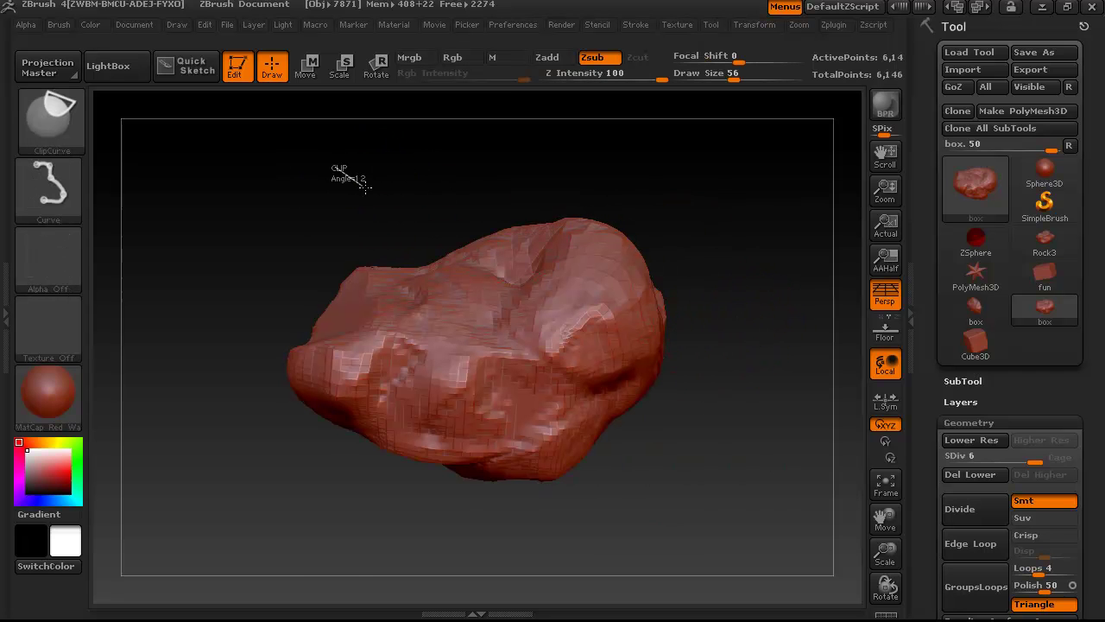
left_click_drag(468, 232, 654, 250, "ctrl+shift")
key("alt")
left_click_drag(773, 243, 770, 244, "ctrl+shift")
mouse_move(719, 253)
left_mouse_down()
mouse_move(765, 281)
mouse_move(664, 279)
mouse_move(745, 261)
mouse_move(757, 247)
mouse_move(599, 219)
mouse_move(587, 247)
left_mouse_up()
left_click_drag(500, 330, 501, 330, "ctrl+shift")
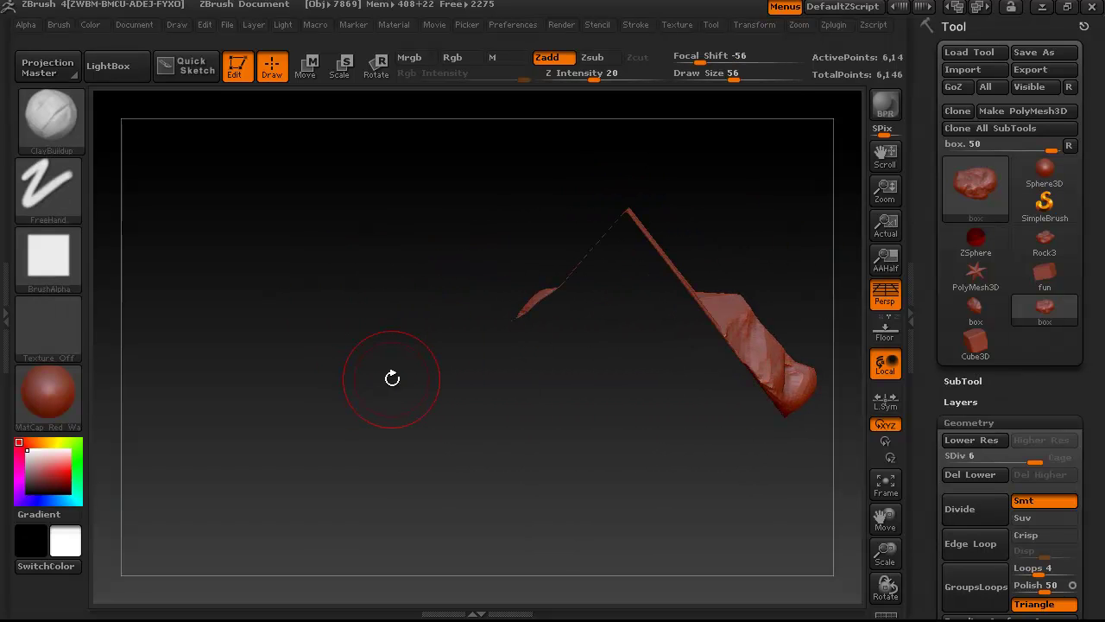
key("ctrl+z")
Step: Clip the small knob from the rock's pointed end and cut down its upper corner with ClipCurve
left_click_drag(380, 349, 494, 341, "ctrl+shift")
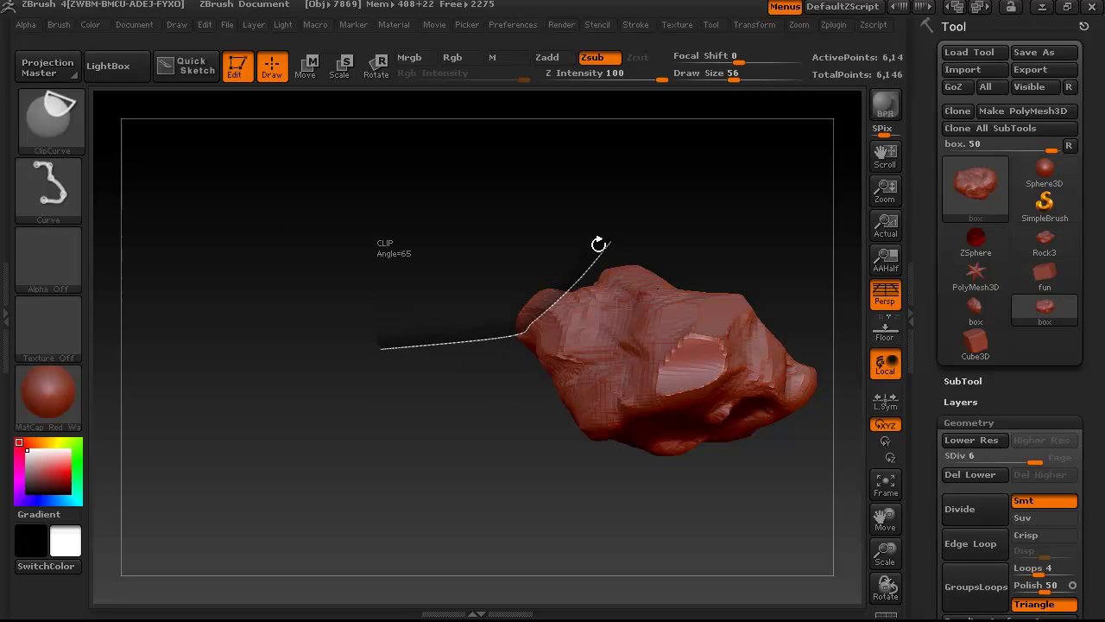
left_click_drag(550, 312, 552, 311, "ctrl+shift")
left_click_drag(520, 233, 593, 230)
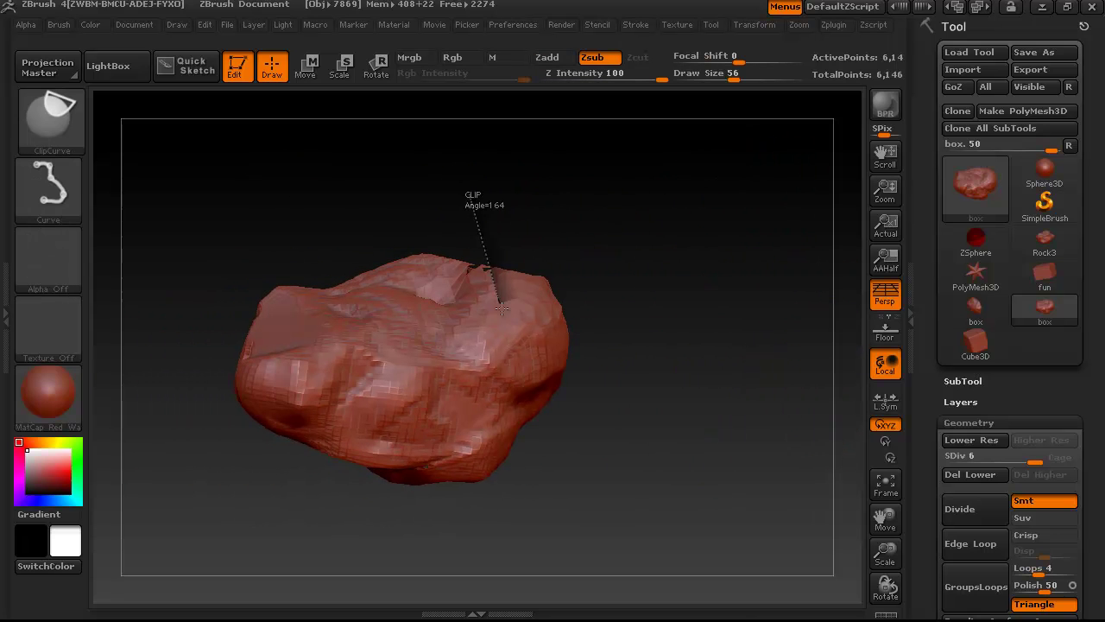
left_click_drag(540, 347, 565, 378, "ctrl+shift")
Step: Shave the rock's upper corner and shoulder with several short ClipCurve cuts
mouse_move(669, 378)
left_mouse_down()
mouse_move(575, 388)
mouse_move(711, 388)
mouse_move(624, 341)
left_mouse_up()
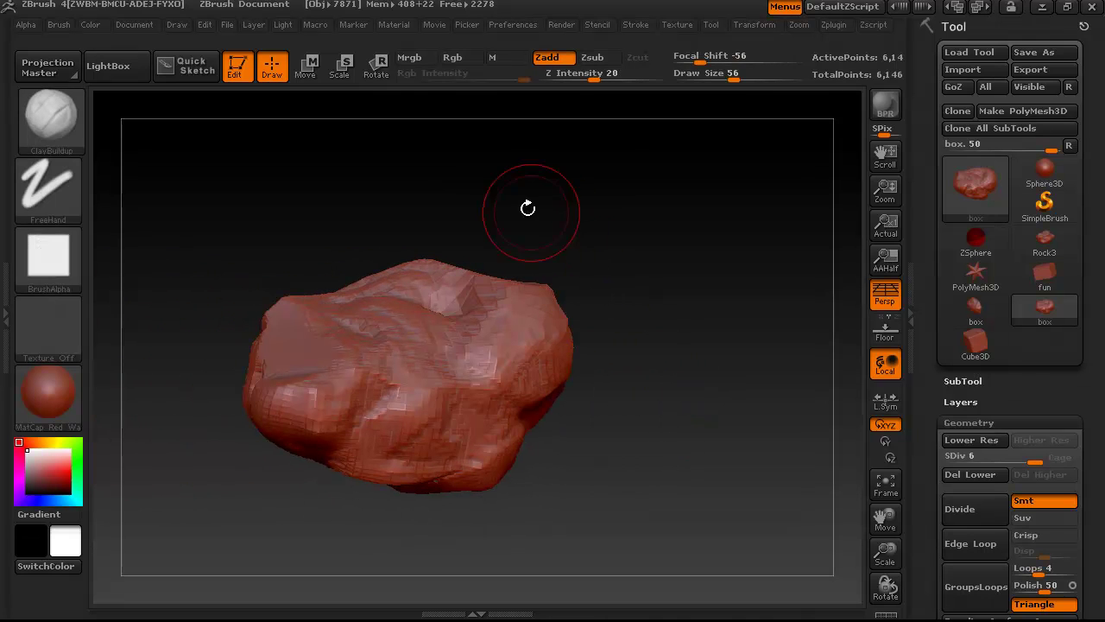
left_click_drag(528, 210, 535, 279, "ctrl+shift")
left_click_drag(579, 337, 585, 347, "ctrl+shift")
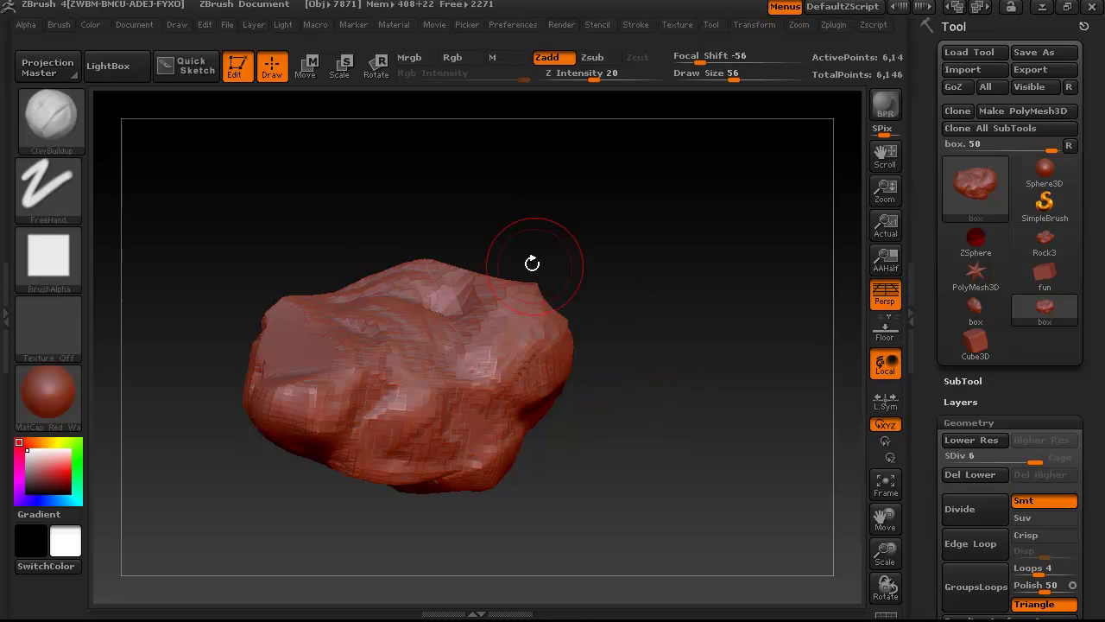
mouse_move(481, 248)
left_mouse_down()
mouse_move(569, 247)
mouse_move(486, 269)
left_mouse_up()
left_click_drag(533, 301, 535, 302, "ctrl+shift")
Step: Clip the jutting lower end of the rock and the small tip on its opposite view with ClipCurve
mouse_move(587, 338)
left_mouse_down()
mouse_move(629, 318)
mouse_move(659, 325)
mouse_move(662, 345)
left_mouse_up()
key("ctrl+shift")
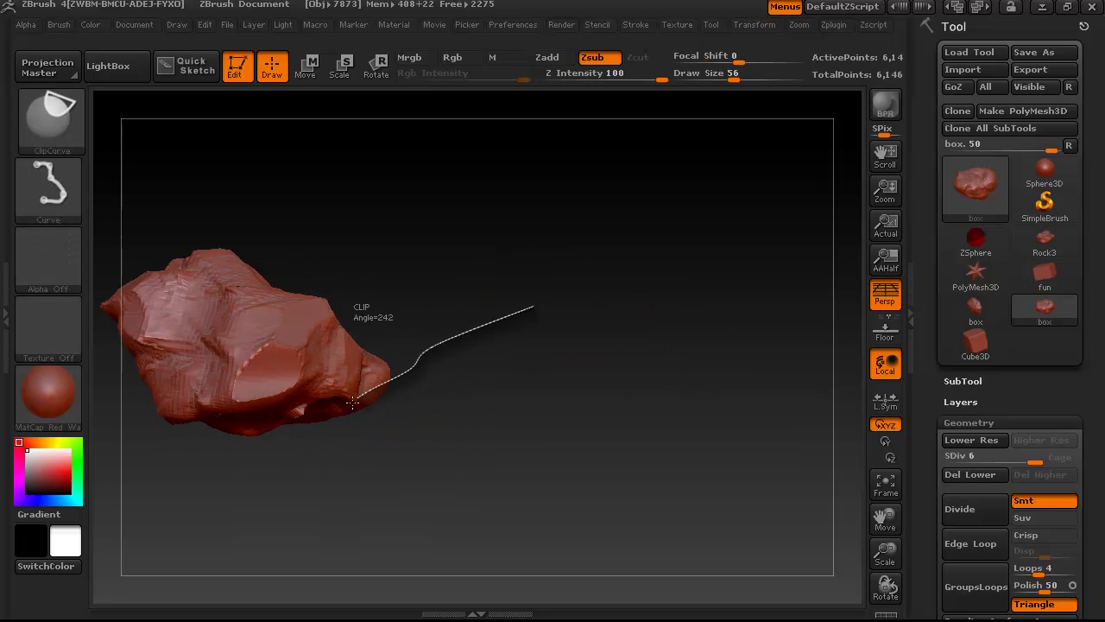
mouse_move(347, 406)
left_mouse_down("ctrl+shift")
mouse_move(296, 478)
mouse_move(278, 481)
mouse_move(291, 483)
mouse_move(284, 308)
mouse_move(270, 284)
left_mouse_up("ctrl+shift")
left_click_drag(270, 283, 288, 341, "ctrl+shift")
mouse_move(308, 421)
left_mouse_down("ctrl+shift")
mouse_move(311, 446)
mouse_move(365, 458)
mouse_move(380, 403)
left_mouse_up("ctrl+shift")
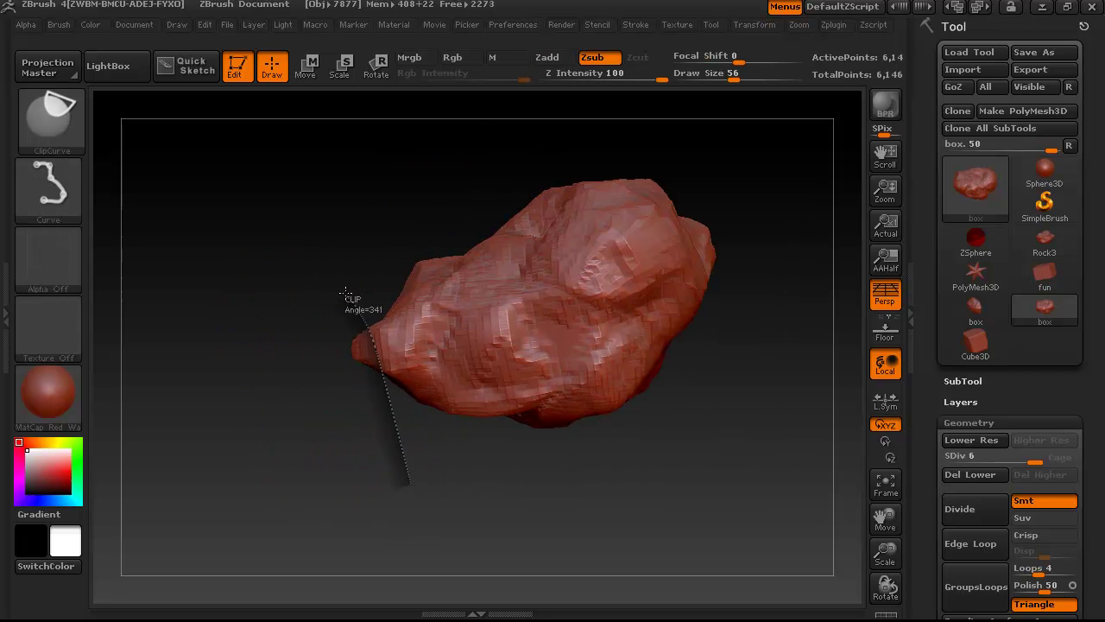
left_click_drag(341, 285, 344, 278, "ctrl+shift")
Step: Clip the bulging side of the rock with a steep ClipCurve to form a flat facet
mouse_move(305, 389)
left_mouse_down()
mouse_move(389, 414)
mouse_move(256, 402)
mouse_move(298, 409)
mouse_move(278, 414)
mouse_move(289, 380)
left_mouse_up()
left_click_drag(309, 217, 318, 296, "ctrl+shift")
left_click_drag(311, 386, 312, 385, "ctrl+shift")
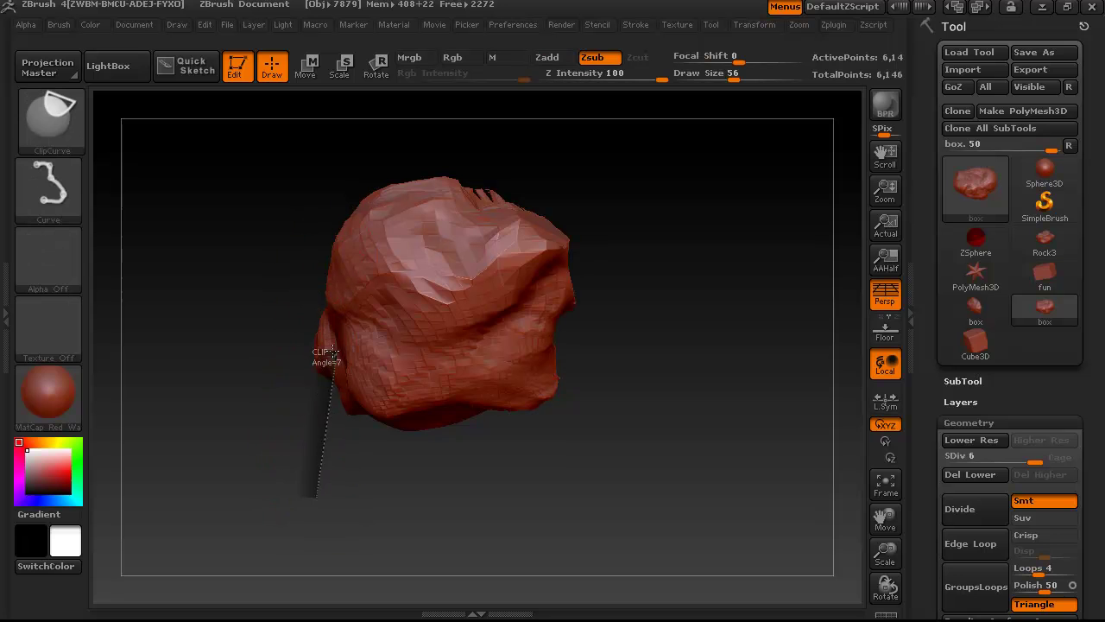
left_click_drag(305, 237, 306, 228, "ctrl+shift")
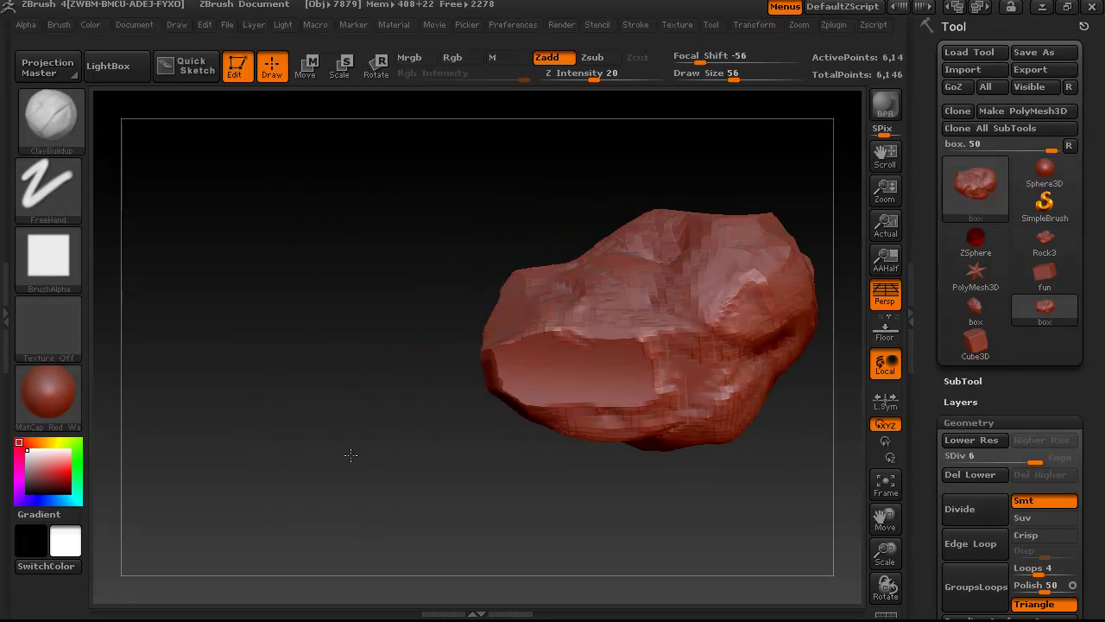
Step: Rotate the rock and clip along its upper edge with ClipCurve to sharpen the facets
mouse_move(360, 455)
left_mouse_down()
mouse_move(500, 458)
mouse_move(552, 496)
mouse_move(604, 510)
mouse_move(406, 472)
mouse_move(544, 463)
left_mouse_up()
left_click_drag(393, 216, 570, 334, "ctrl+shift")
mouse_move(634, 292)
left_mouse_down()
mouse_move(575, 316)
mouse_move(540, 308)
mouse_move(553, 247)
left_mouse_up()
left_click_drag(470, 232, 559, 224, "ctrl+shift")
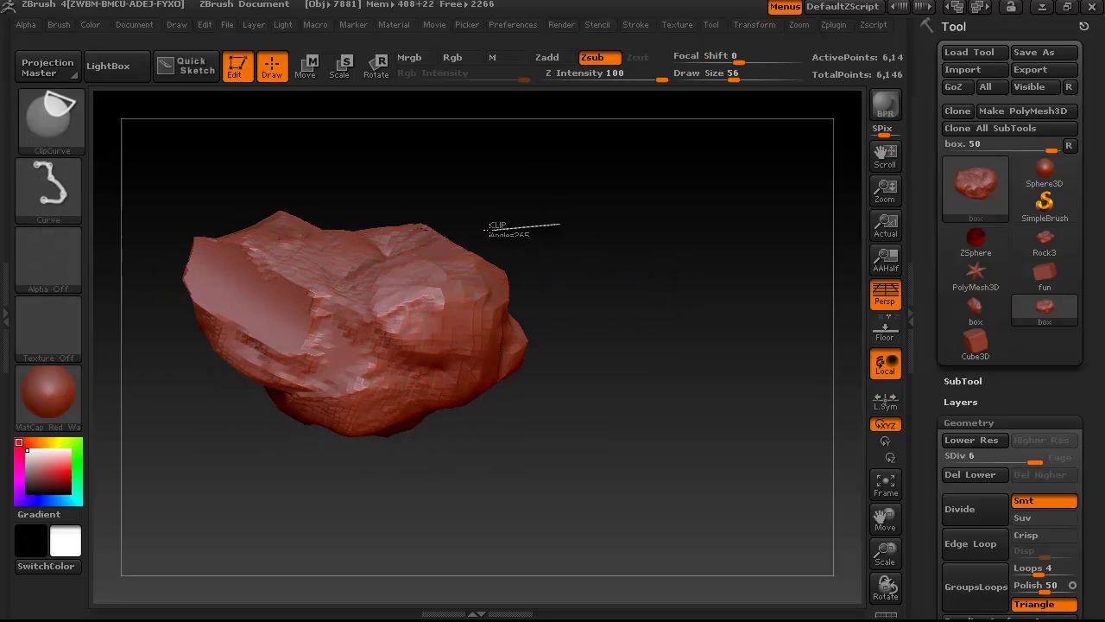
left_click_drag(361, 237, 329, 228, "ctrl+shift")
left_click_drag(200, 169, 272, 206, "ctrl+shift")
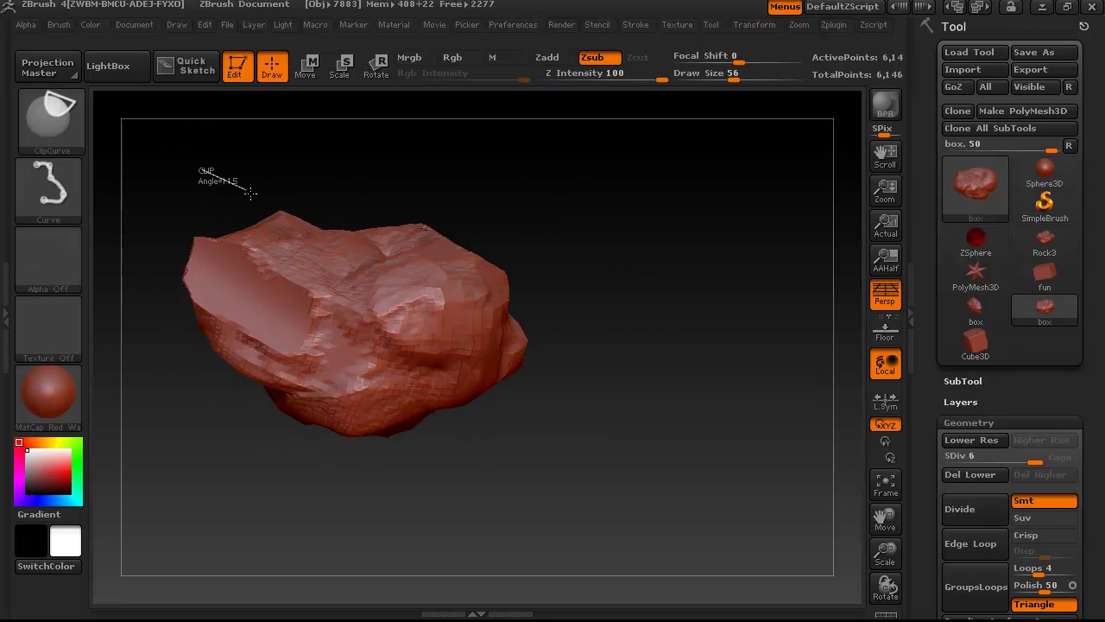
left_click_drag(569, 247, 569, 248, "ctrl+shift")
Step: Clip more facets across the rock from new angles with ClipCurve, undoing and redrawing the first cut
mouse_move(636, 267)
left_mouse_down()
mouse_move(612, 289)
mouse_move(648, 288)
mouse_move(674, 355)
mouse_move(693, 291)
mouse_move(501, 291)
mouse_move(582, 293)
mouse_move(576, 195)
mouse_move(557, 333)
mouse_move(545, 301)
mouse_move(592, 343)
left_mouse_up()
left_click_drag(272, 364, 429, 386, "ctrl+shift")
key("ctrl+z")
left_click_drag(630, 396, 273, 375, "ctrl+shift")
left_click_drag(370, 431, 526, 394)
left_click_drag(545, 227, 356, 378, "ctrl+shift")
mouse_move(375, 419)
left_mouse_down()
mouse_move(420, 458)
mouse_move(363, 303)
mouse_move(553, 407)
mouse_move(598, 377)
mouse_move(641, 444)
mouse_move(593, 367)
mouse_move(605, 372)
mouse_move(616, 357)
left_mouse_up()
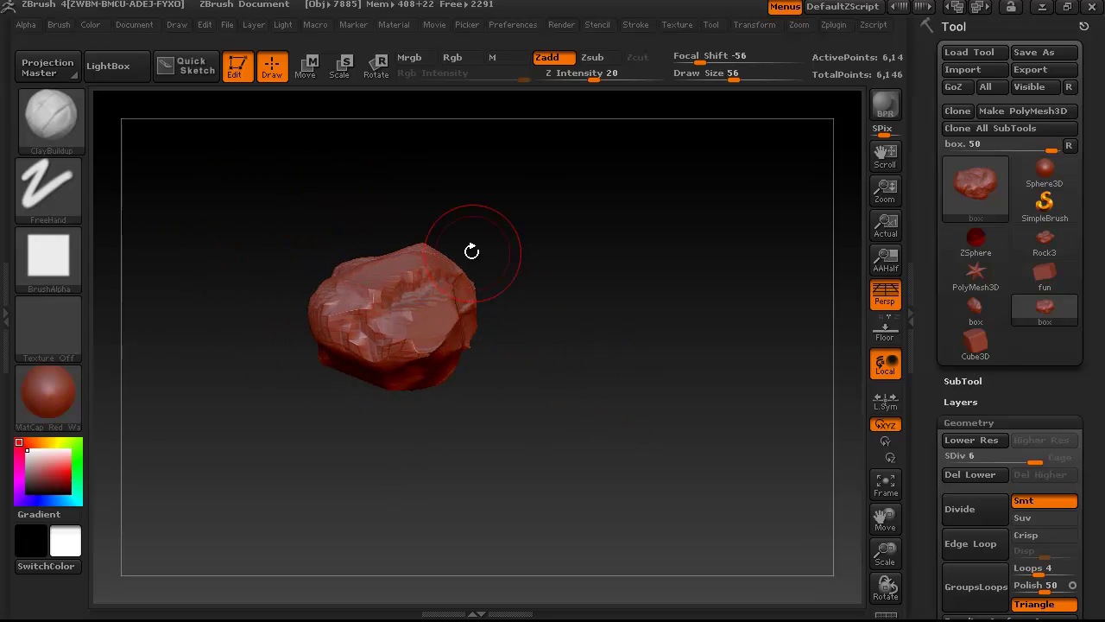
Step: Clip one more facet off the rock with a diagonal ClipCurve
key("ctrl+shift")
mouse_move(567, 291)
left_mouse_down()
mouse_move(510, 323)
mouse_move(424, 336)
mouse_move(400, 457)
left_mouse_up()
left_click_drag(433, 336, 570, 378, "alt")
Step: Switch to the TrimDynamic brush and flatten the rock's rough edges and cut faces at a draw size of 44
left_click(49, 117)
key("t")
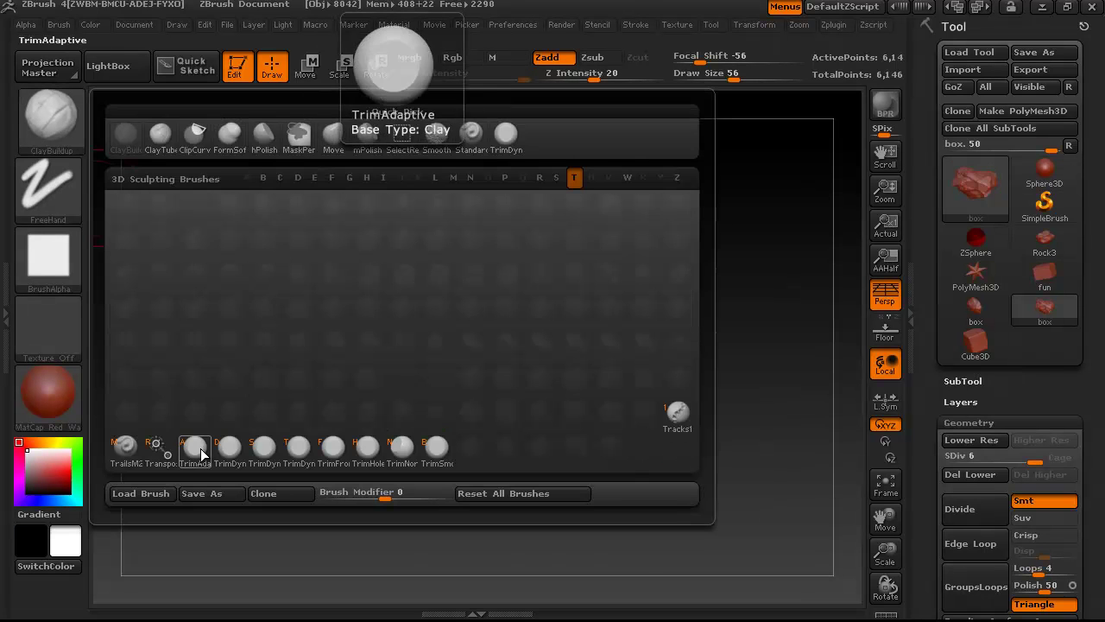
left_click(196, 450)
left_click_drag(243, 439, 624, 387)
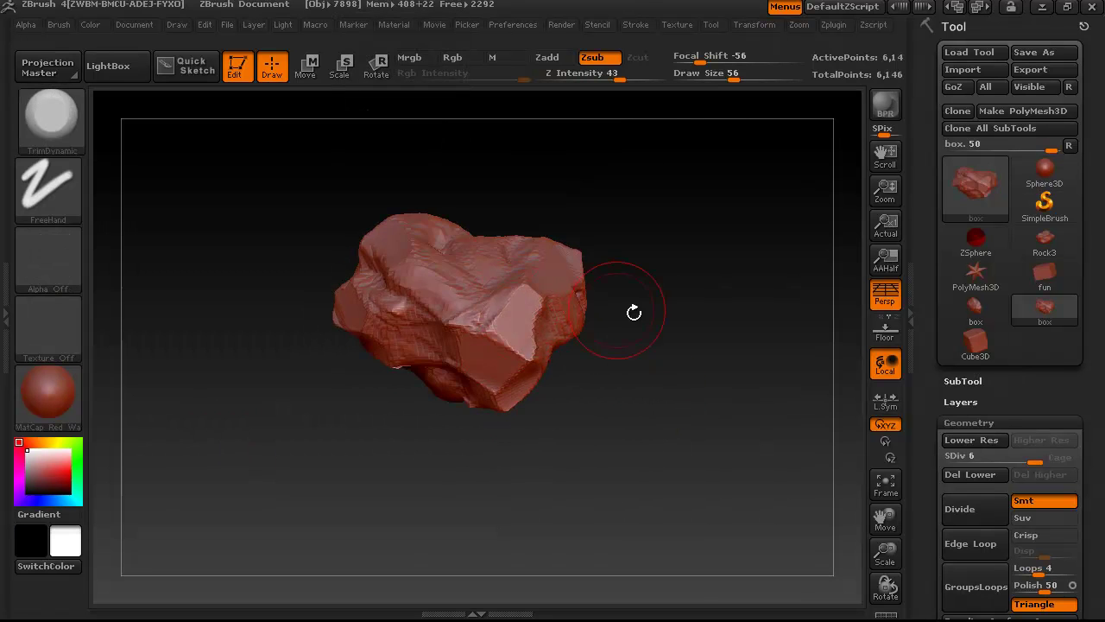
mouse_move(661, 341)
left_mouse_down()
mouse_move(596, 336)
mouse_move(626, 385)
left_mouse_up()
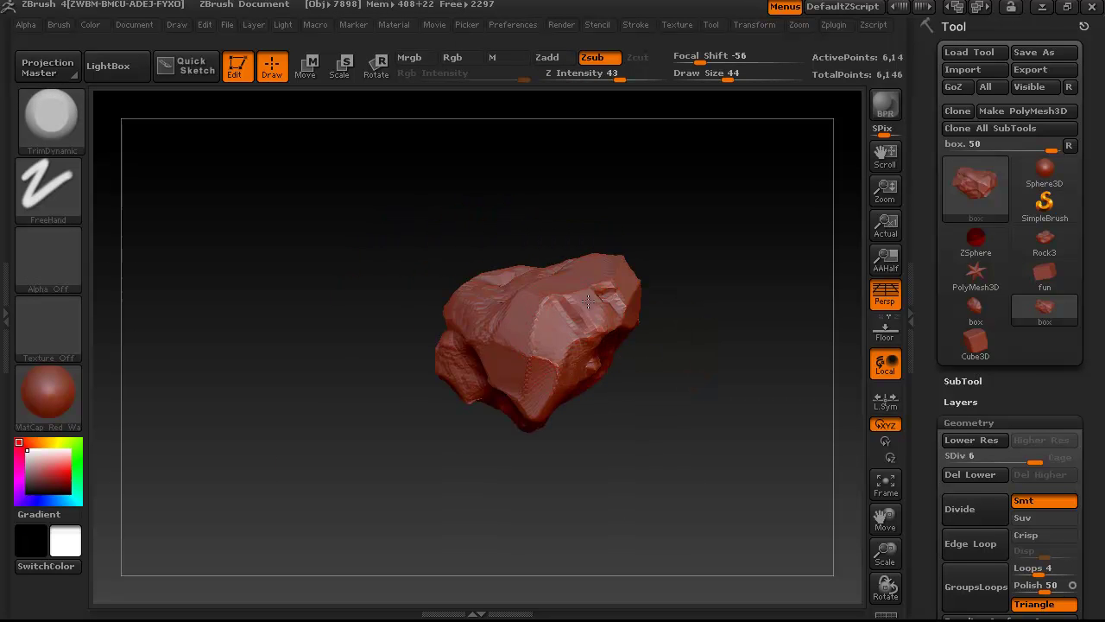
mouse_move(594, 309)
left_mouse_down()
mouse_move(538, 286)
mouse_move(602, 364)
left_mouse_up()
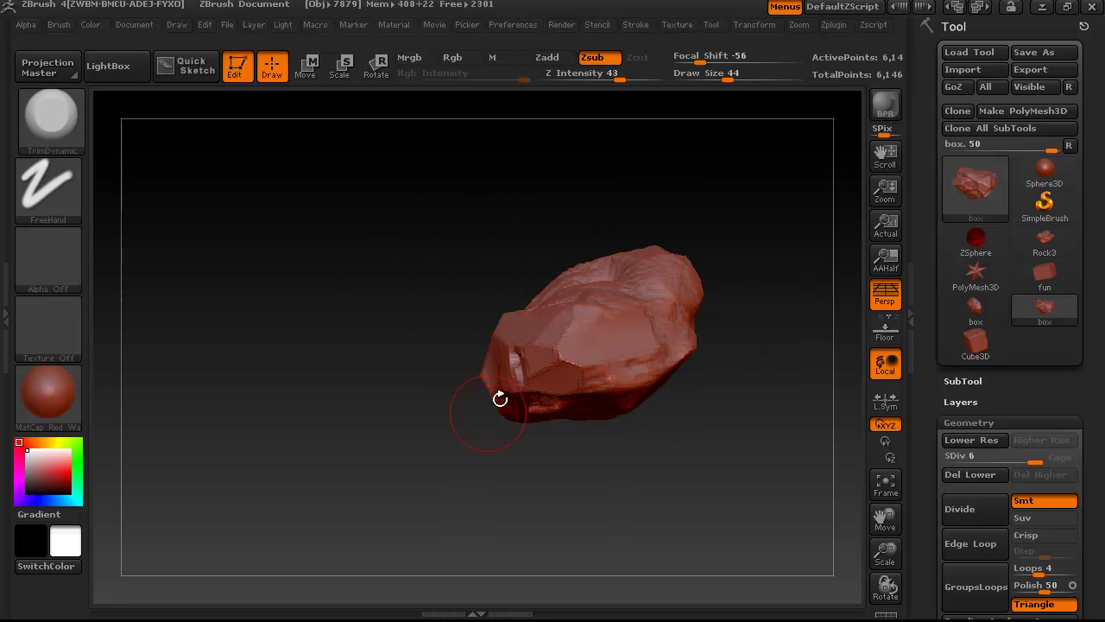
left_click_drag(488, 394, 528, 337)
left_click_drag(717, 259, 777, 294)
Step: Divide the rock to subdivision level 7 and trim its softened facets with TrimDynamic
left_click(972, 514)
left_click_drag(759, 346, 725, 328)
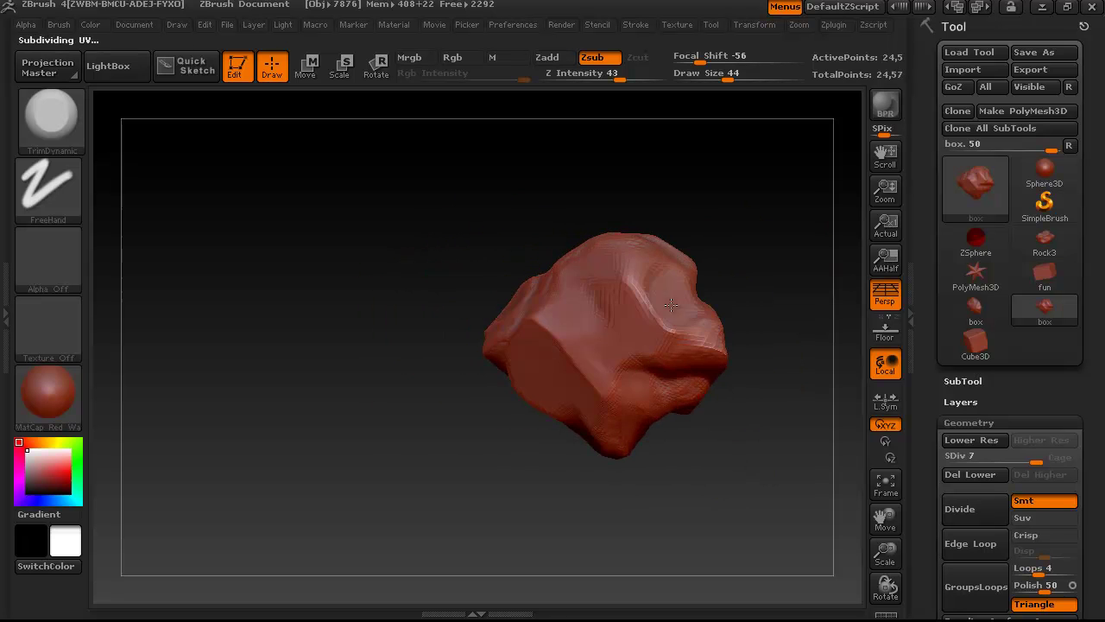
left_click_drag(622, 306, 601, 325)
left_click_drag(655, 228, 576, 114)
left_click_drag(570, 250, 665, 268)
Step: Plane the rock's bumpy upper side into flatter areas with TrimDynamic
left_click_drag(457, 323, 546, 322)
mouse_move(562, 269)
left_mouse_down()
mouse_move(617, 290)
mouse_move(434, 288)
mouse_move(538, 254)
mouse_move(580, 324)
mouse_move(704, 335)
mouse_move(680, 300)
left_mouse_up()
left_click_drag(725, 271, 730, 259)
left_click_drag(472, 250, 553, 252)
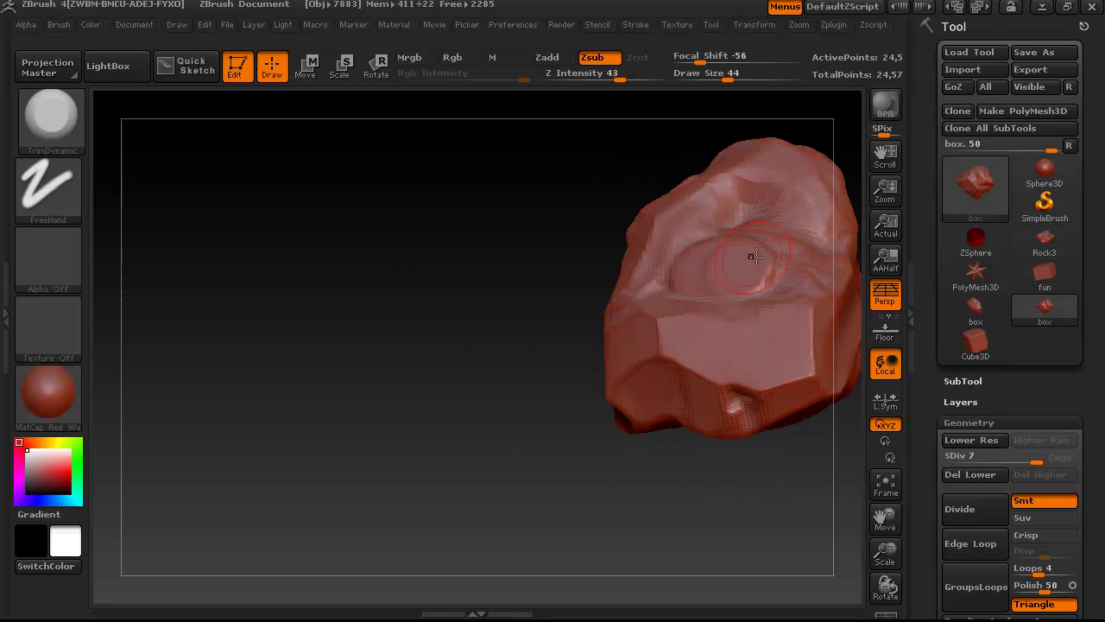
Step: Trim around the small pits in the faceted side with TrimDynamic at draw size 20, and enlarge the brush again
left_click_drag(717, 274, 572, 366)
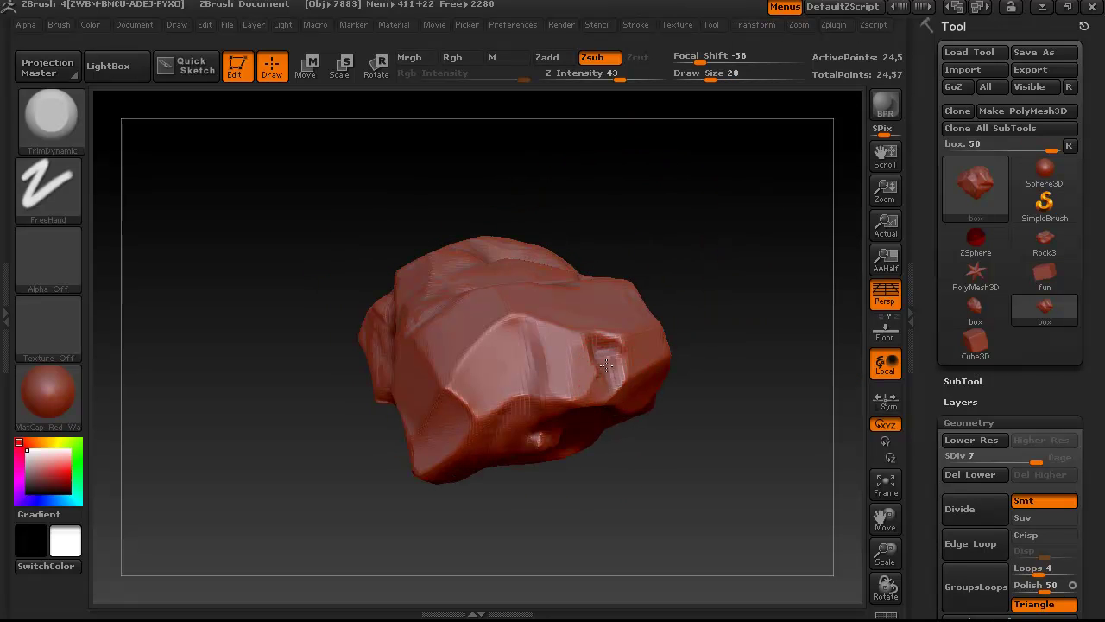
left_click_drag(682, 380, 591, 339)
left_click_drag(731, 449, 656, 371)
key("]")
key("]")
mouse_move(734, 346)
left_mouse_down()
mouse_move(679, 269)
mouse_move(622, 319)
left_mouse_up()
left_click_drag(557, 302, 587, 345)
Step: Trim the broad rounded face and the rim above its flat clipped facet with TrimDynamic at draw size 44
mouse_move(707, 319)
left_mouse_down()
mouse_move(627, 351)
mouse_move(443, 308)
mouse_move(492, 345)
mouse_move(696, 173)
mouse_move(473, 357)
mouse_move(394, 299)
left_mouse_up()
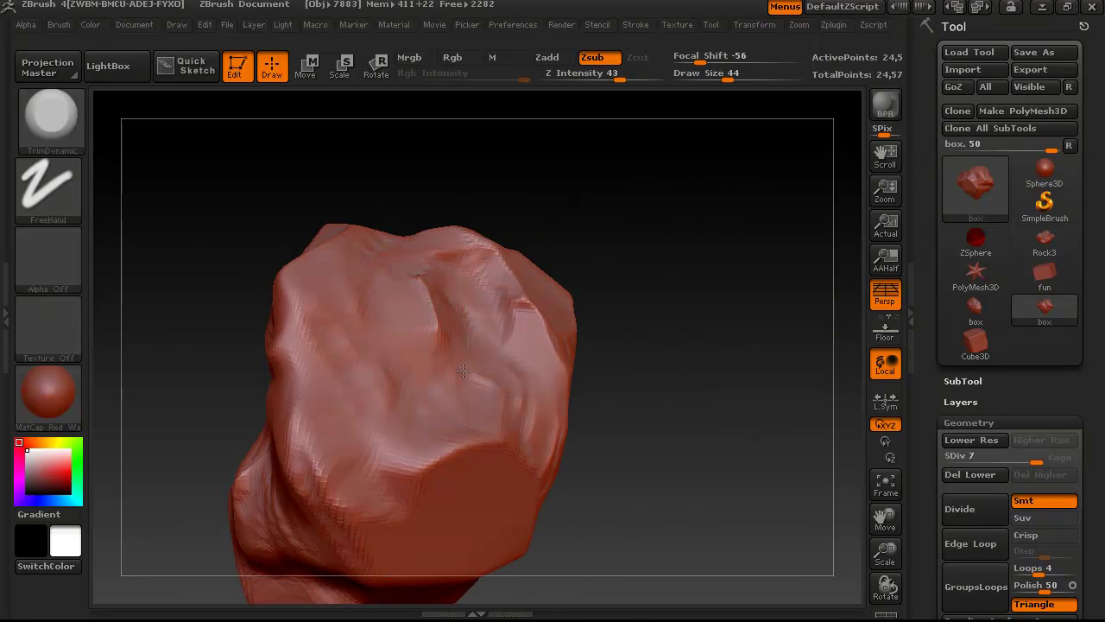
left_click_drag(707, 436, 475, 358)
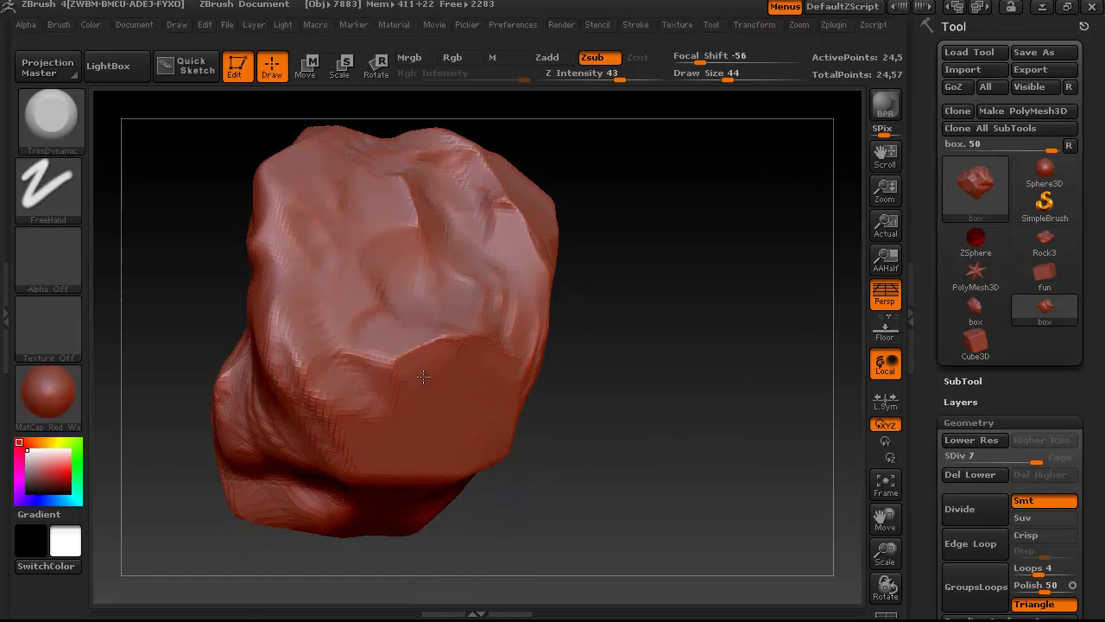
left_click_drag(414, 396, 376, 341)
left_click_drag(595, 345, 678, 342)
mouse_move(246, 345)
left_mouse_down()
mouse_move(268, 302)
mouse_move(280, 221)
left_mouse_up()
left_click_drag(484, 172, 535, 190)
Step: Flatten the rock's tapered side from new angles with TrimDynamic, enlarging the brush to draw size 48
left_click_drag(527, 259, 691, 164)
mouse_move(794, 138)
left_mouse_down()
mouse_move(741, 98)
mouse_move(627, 120)
mouse_move(794, 308)
mouse_move(816, 298)
left_mouse_up()
mouse_move(379, 246)
left_mouse_down()
mouse_move(377, 281)
mouse_move(366, 269)
left_mouse_up()
mouse_move(510, 259)
left_mouse_down()
mouse_move(634, 256)
mouse_move(394, 288)
mouse_move(333, 390)
left_mouse_up()
key("bracketright")
key("bracketright")
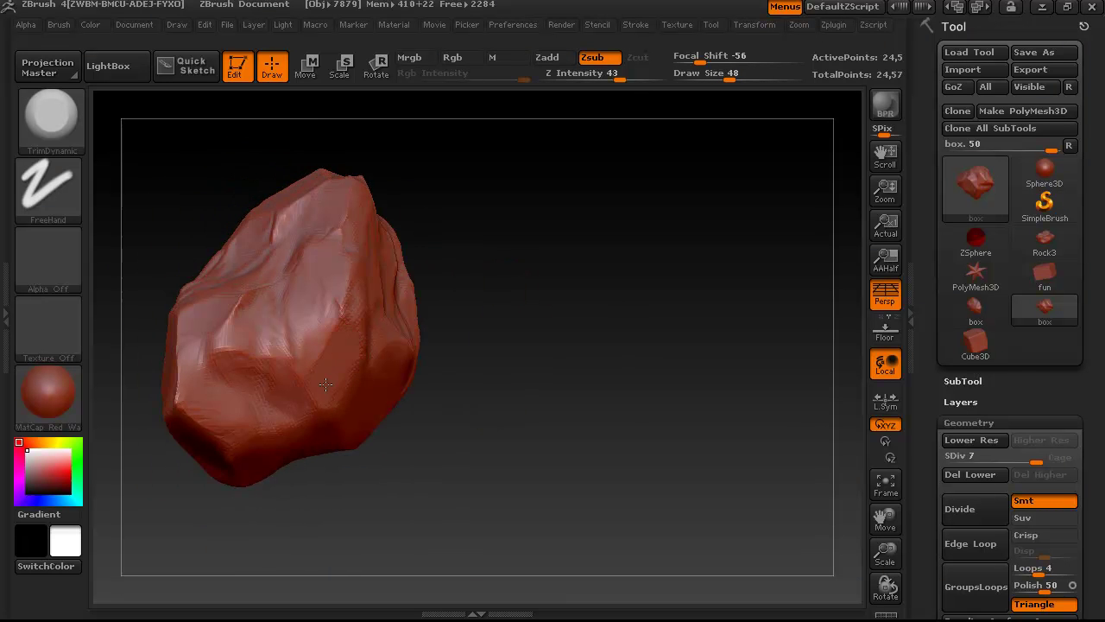
mouse_move(461, 317)
left_mouse_down()
mouse_move(504, 286)
mouse_move(385, 233)
mouse_move(286, 286)
mouse_move(363, 259)
mouse_move(651, 234)
mouse_move(429, 210)
mouse_move(587, 230)
mouse_move(539, 235)
mouse_move(581, 338)
left_mouse_up()
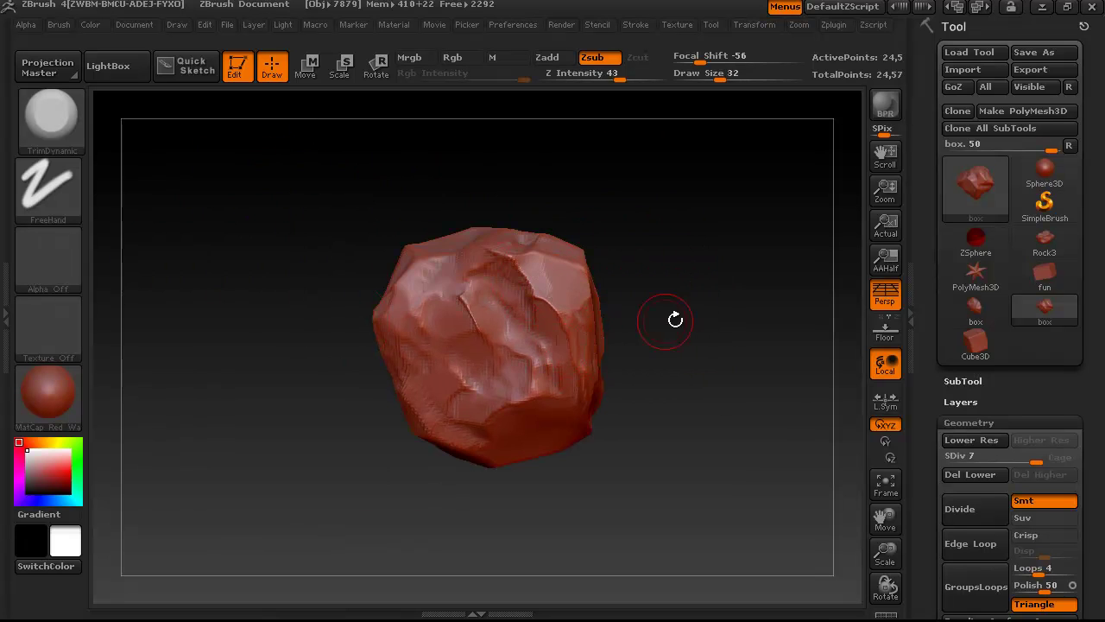
Step: Reduce the TrimDynamic draw size to 32 and cut smaller planes along the rock's narrow end and ridges
key("[")
left_click_drag(721, 315, 650, 310)
left_click_drag(599, 282, 439, 321)
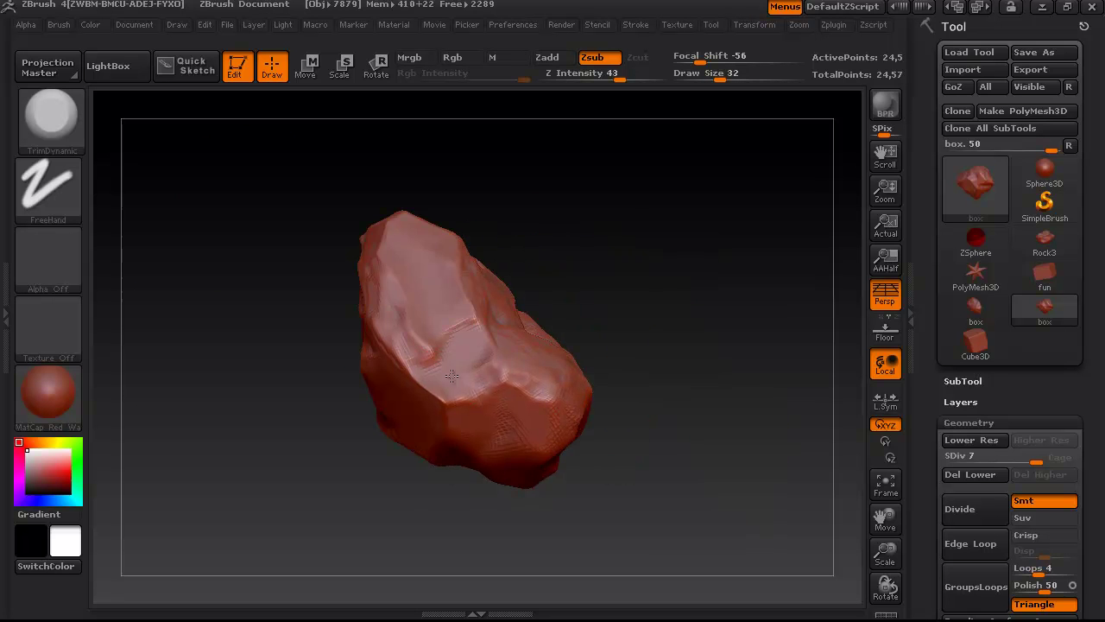
mouse_move(599, 342)
left_mouse_down()
mouse_move(665, 331)
mouse_move(747, 279)
mouse_move(650, 364)
mouse_move(639, 313)
left_mouse_up()
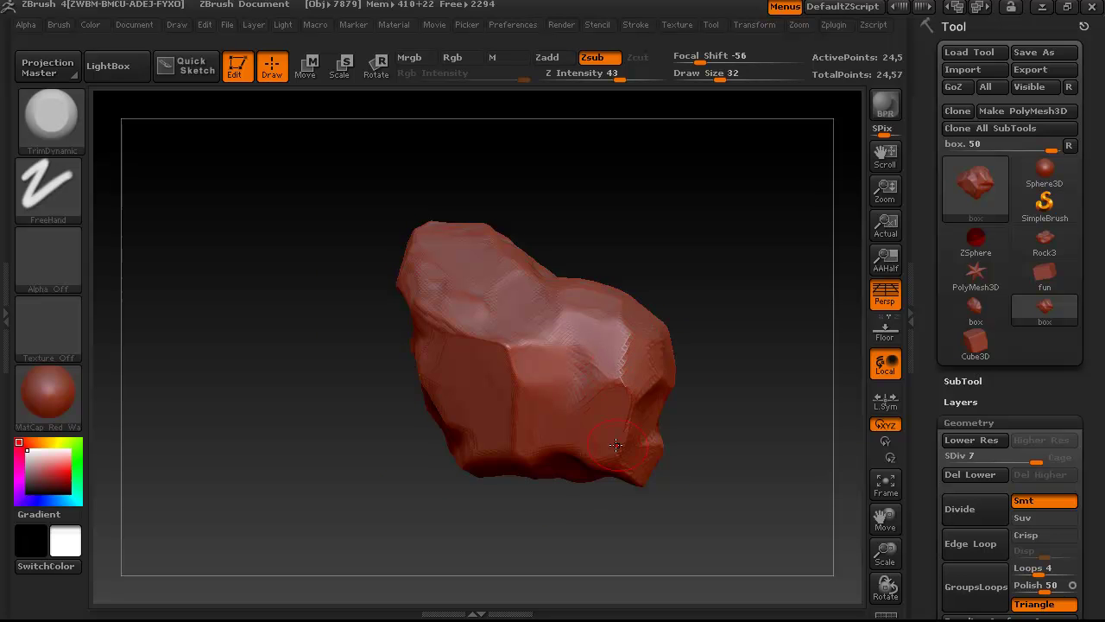
Step: Chisel the layered ledges and creases along the rock's long side with TrimDynamic at draw size 32
left_click_drag(725, 278, 675, 414)
mouse_move(716, 383)
left_mouse_down()
mouse_move(575, 371)
mouse_move(595, 384)
left_mouse_up()
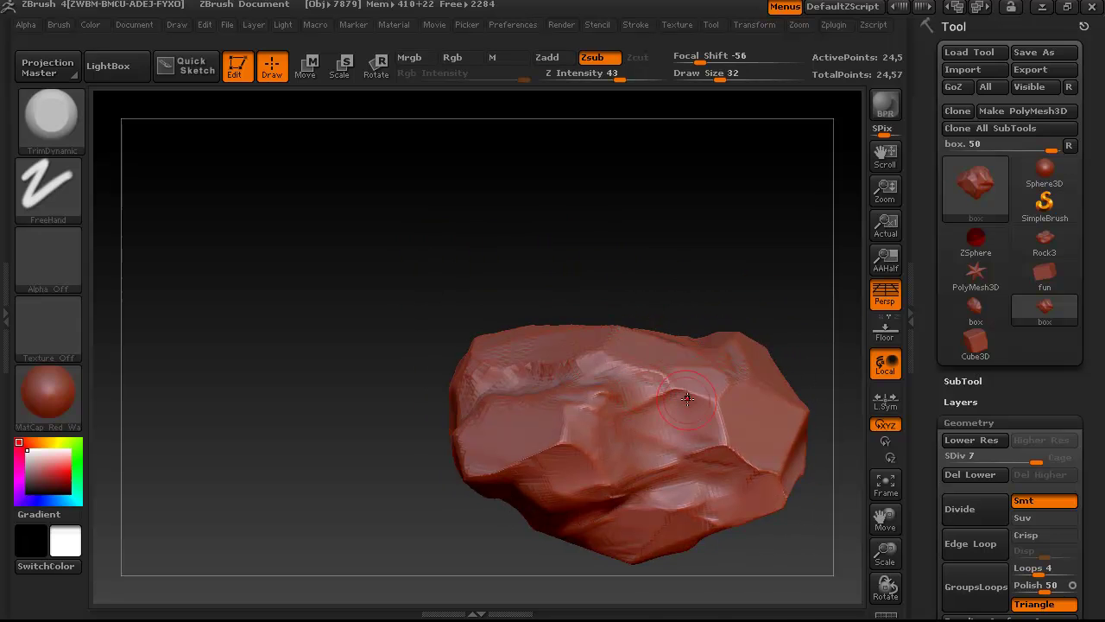
left_click_drag(701, 312, 630, 370)
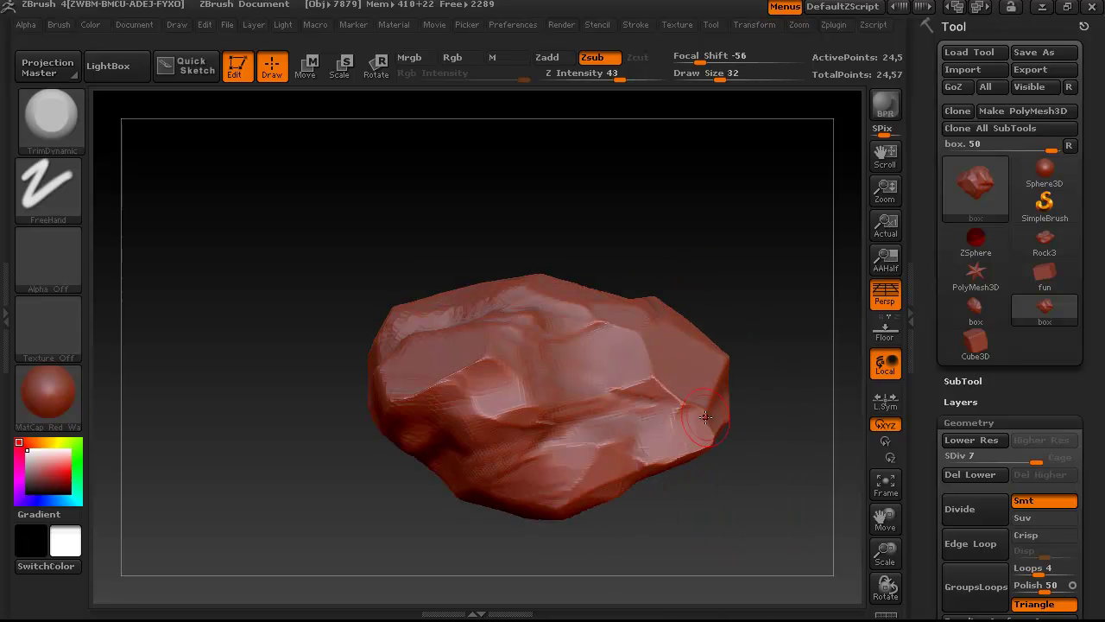
left_click_drag(683, 411, 518, 404)
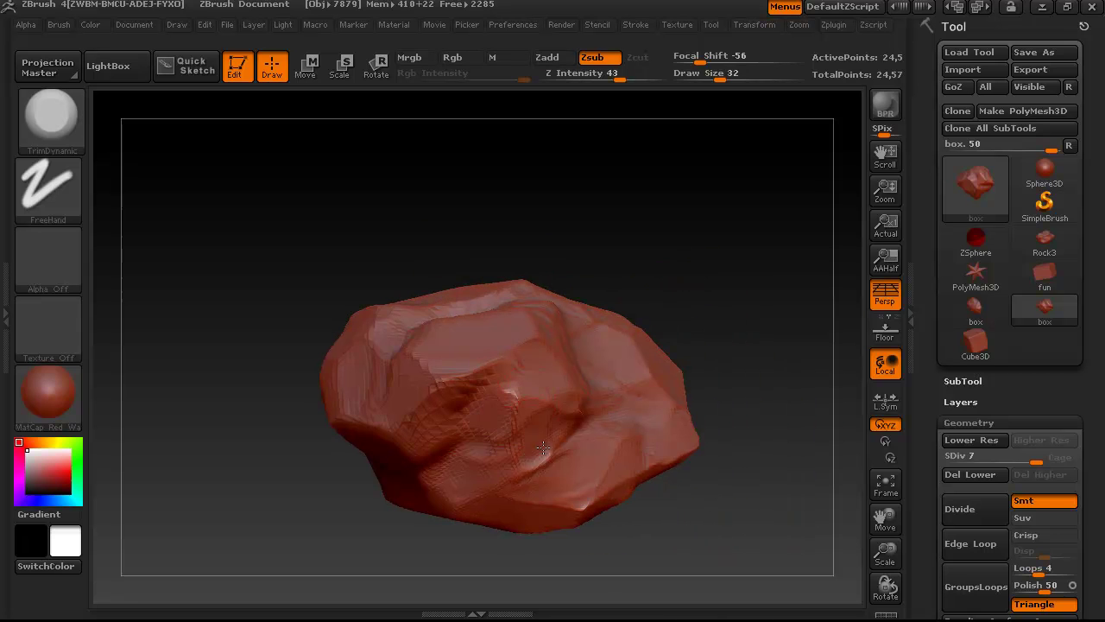
mouse_move(708, 372)
left_mouse_down()
mouse_move(578, 286)
mouse_move(559, 372)
left_mouse_up()
Step: Add fine ClayBuildup strokes along the crease across the rock at draw size 16
left_click(66, 138)
key("d")
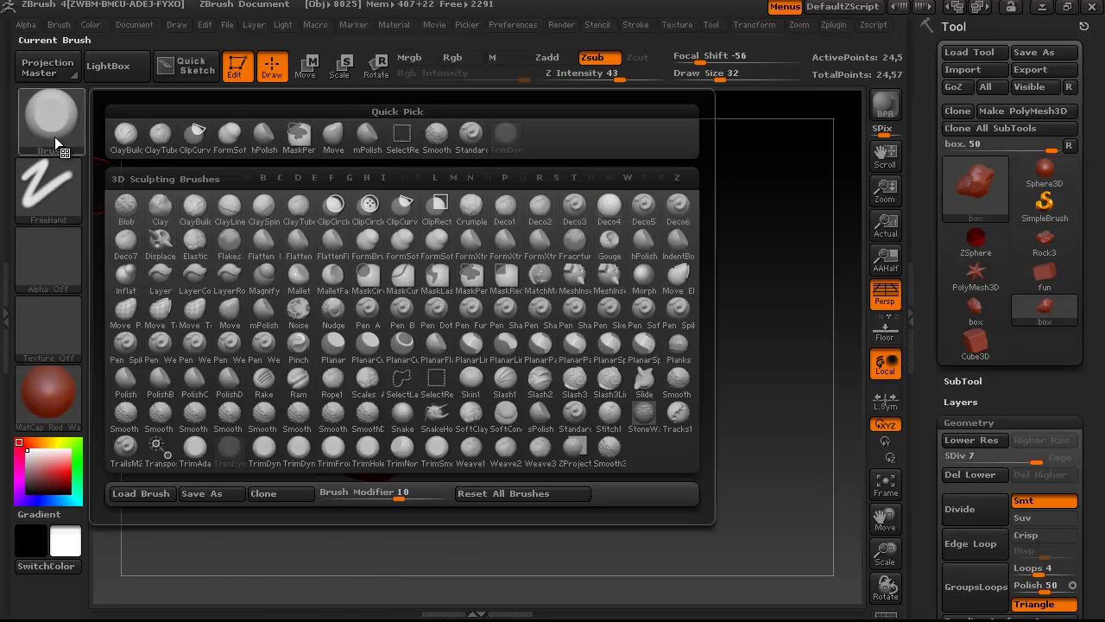
key("b")
left_click(217, 225)
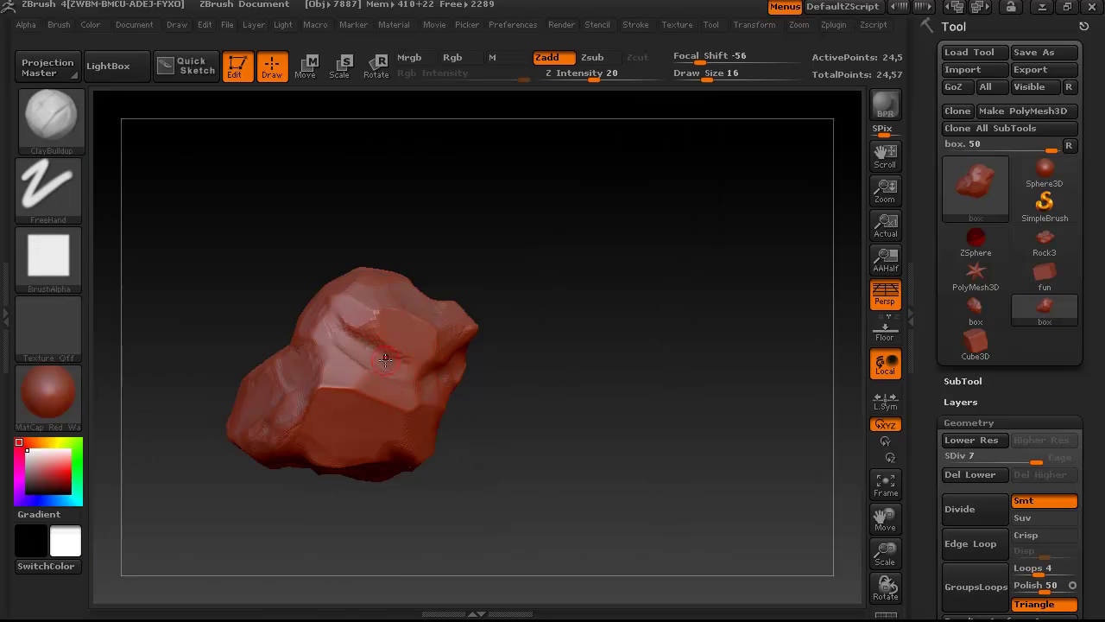
Step: Blend the crease into the surrounding surface with the TrimDynamicSoft brush at draw size 40
left_click(53, 125)
key("d")
key("b")
key("t")
left_click(260, 445)
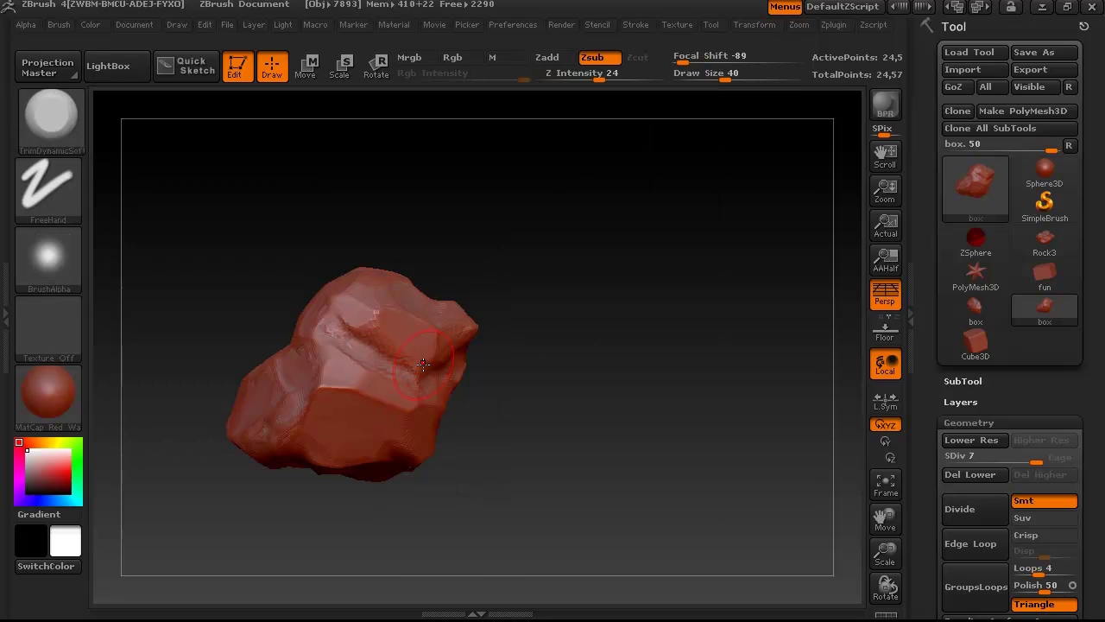
left_click_drag(531, 397, 533, 458, "alt")
left_click_drag(595, 406, 630, 397)
Step: Return to TrimDynamic, divide the rock to subdivision level 8, and trim the planes around the crease
left_click(52, 122)
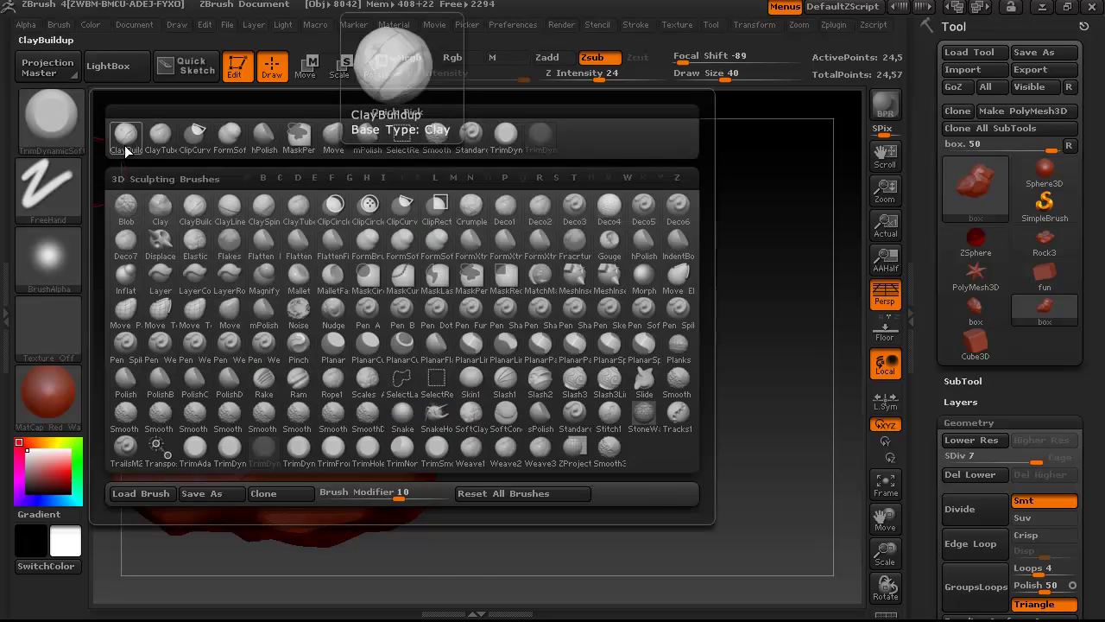
left_click(227, 446)
left_click(969, 498)
left_click_drag(380, 289, 355, 314)
left_click_drag(561, 380, 647, 380)
left_click_drag(466, 330, 462, 352)
mouse_move(552, 389)
left_mouse_down()
mouse_move(464, 389)
mouse_move(462, 337)
left_mouse_up()
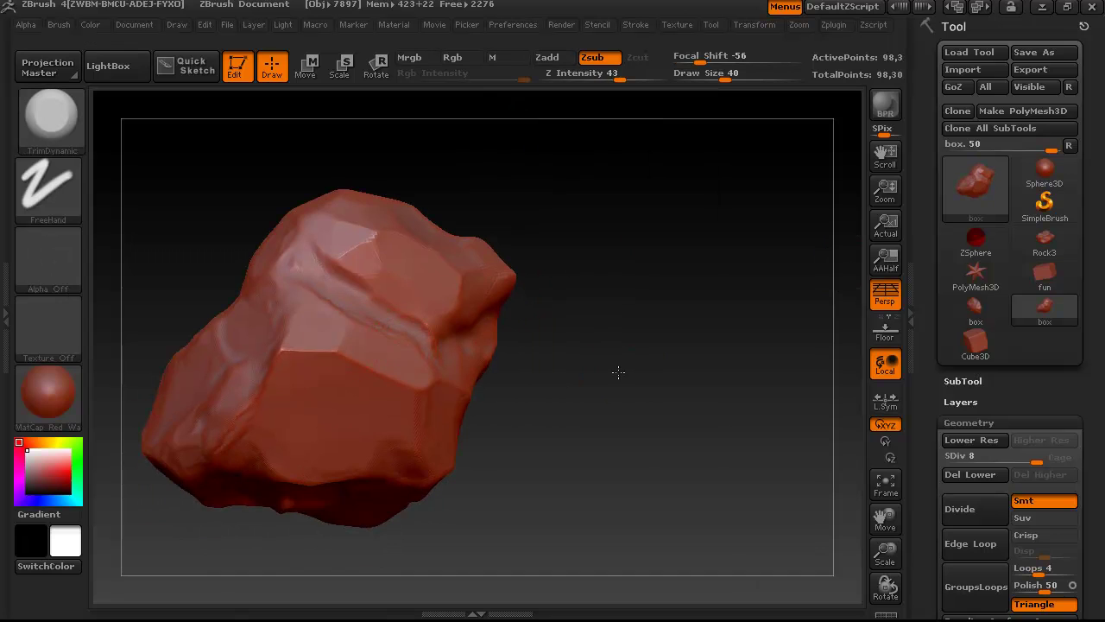
Step: Sharpen the edges of the large facets by trimming around the rock with TrimDynamic at draw size 40
left_click_drag(295, 347, 371, 354)
left_click_drag(570, 347, 476, 343)
left_click_drag(285, 345, 274, 381)
left_click_drag(494, 318, 587, 268)
left_click_drag(346, 298, 285, 342)
left_click_drag(596, 354, 517, 363)
left_click_drag(290, 352, 241, 387)
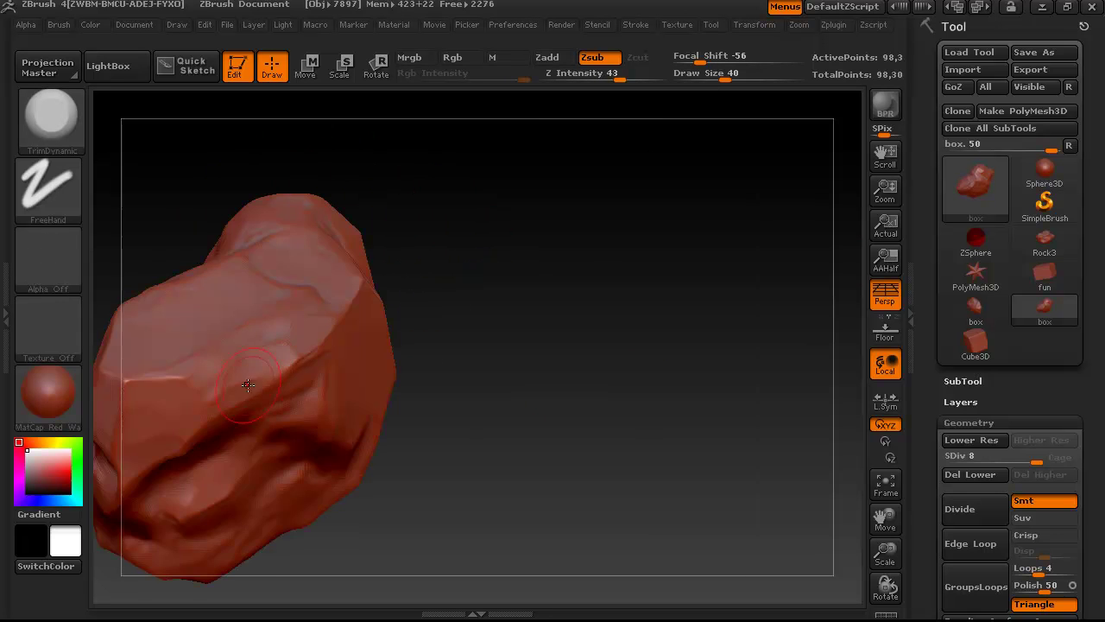
Step: Trim the remaining ridges and side facets from several angles with TrimDynamic, increasing the draw size to 48
left_click_drag(540, 372, 484, 302)
left_click_drag(222, 361, 223, 405)
left_click_drag(233, 329, 214, 336)
left_click_drag(431, 251, 501, 328)
mouse_move(396, 342)
left_mouse_down()
mouse_move(387, 370)
mouse_move(390, 333)
left_mouse_up()
mouse_move(424, 270)
left_mouse_down()
mouse_move(545, 284)
mouse_move(413, 314)
left_mouse_up()
left_click_drag(337, 394, 480, 386)
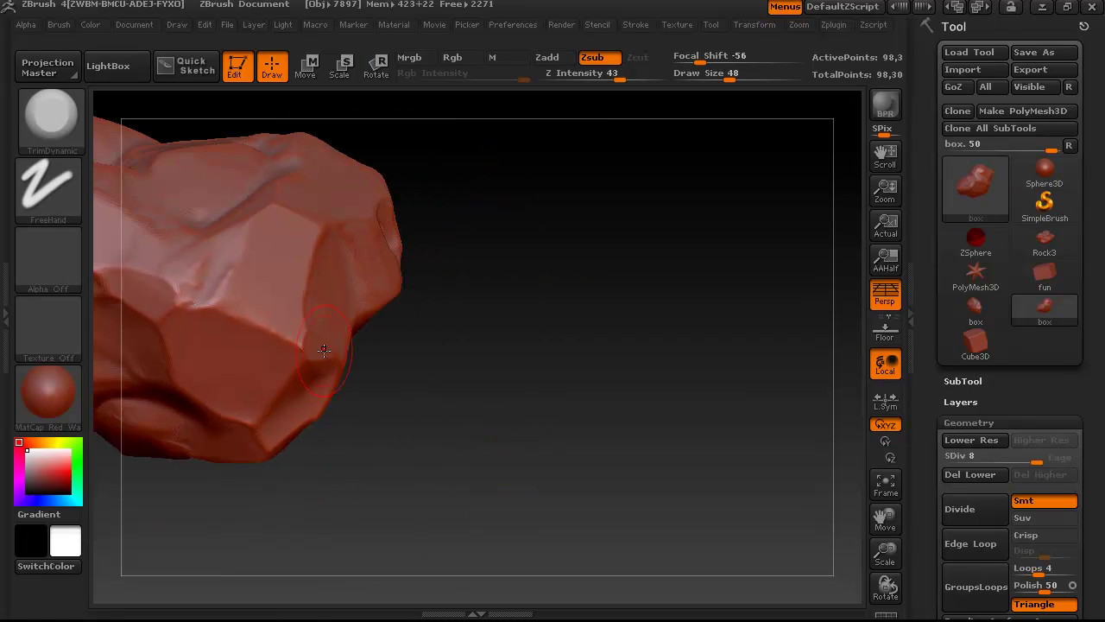
left_click_drag(404, 415, 562, 420, "alt")
left_click_drag(600, 302, 621, 131)
Step: Change the rock's material to MatCap Gray and trim its upper surface at draw size 36
left_click(48, 393)
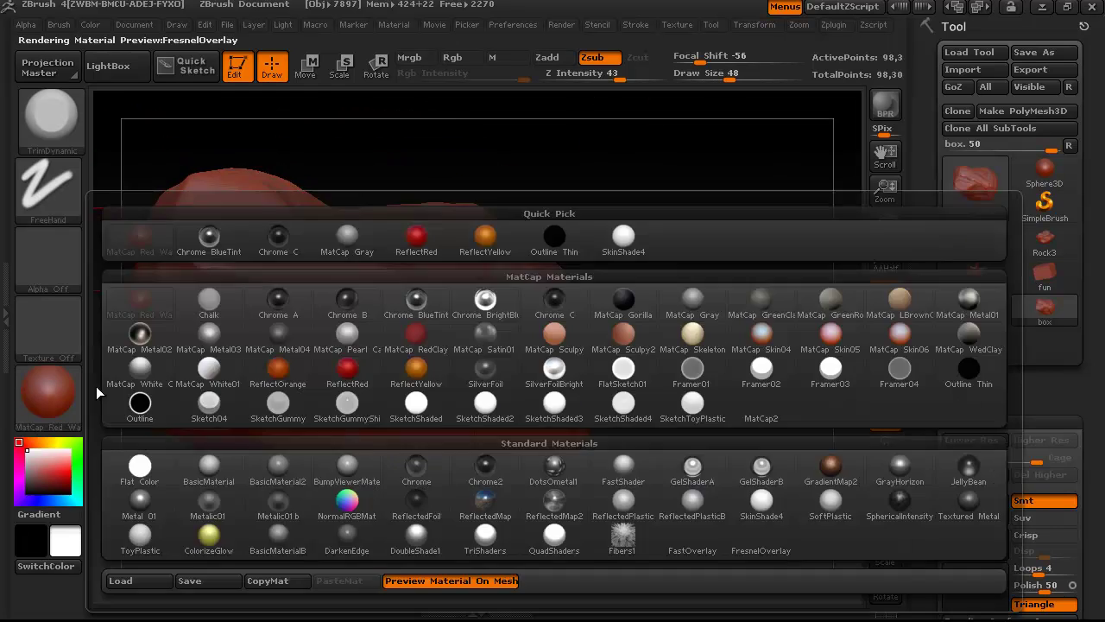
left_click(348, 239)
left_click_drag(573, 175, 441, 324, "alt")
left_click_drag(399, 289, 351, 290)
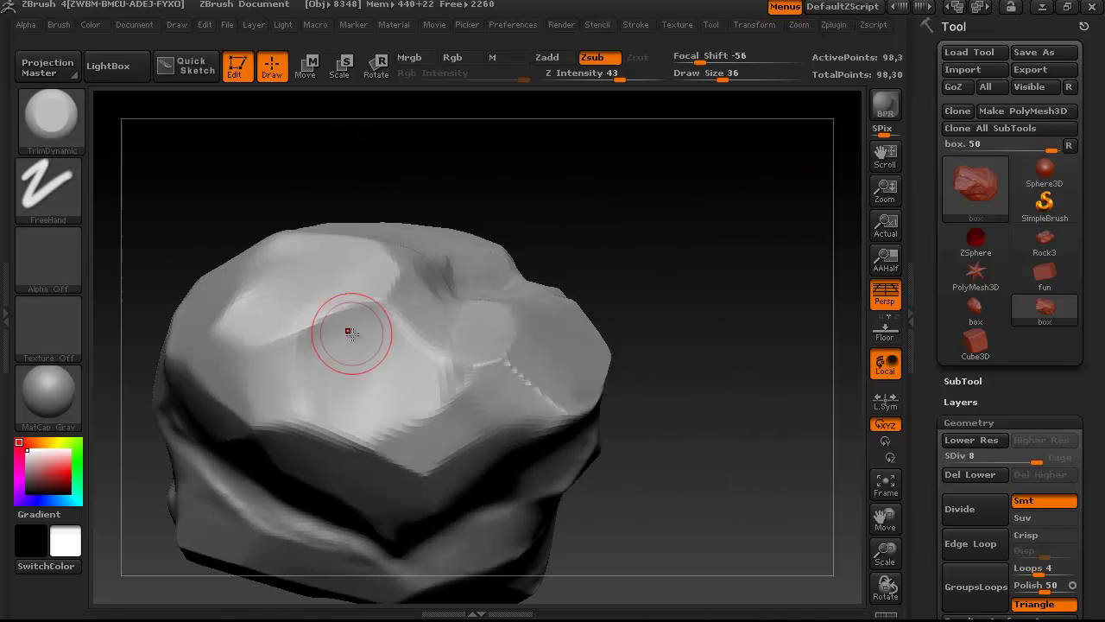
Step: Flatten the shallow dents and ridges over the rock's top and side with TrimDynamic at draw size 36
mouse_move(330, 334)
left_mouse_down()
mouse_move(722, 314)
mouse_move(624, 302)
mouse_move(713, 365)
mouse_move(324, 290)
mouse_move(327, 233)
left_mouse_up()
left_click_drag(259, 351, 232, 331)
mouse_move(570, 432)
left_mouse_down()
mouse_move(533, 483)
mouse_move(587, 432)
left_mouse_up()
left_click_drag(227, 310, 275, 268)
mouse_move(587, 449)
left_mouse_down()
mouse_move(551, 398)
mouse_move(239, 267)
left_mouse_up()
left_click_drag(573, 382, 320, 311)
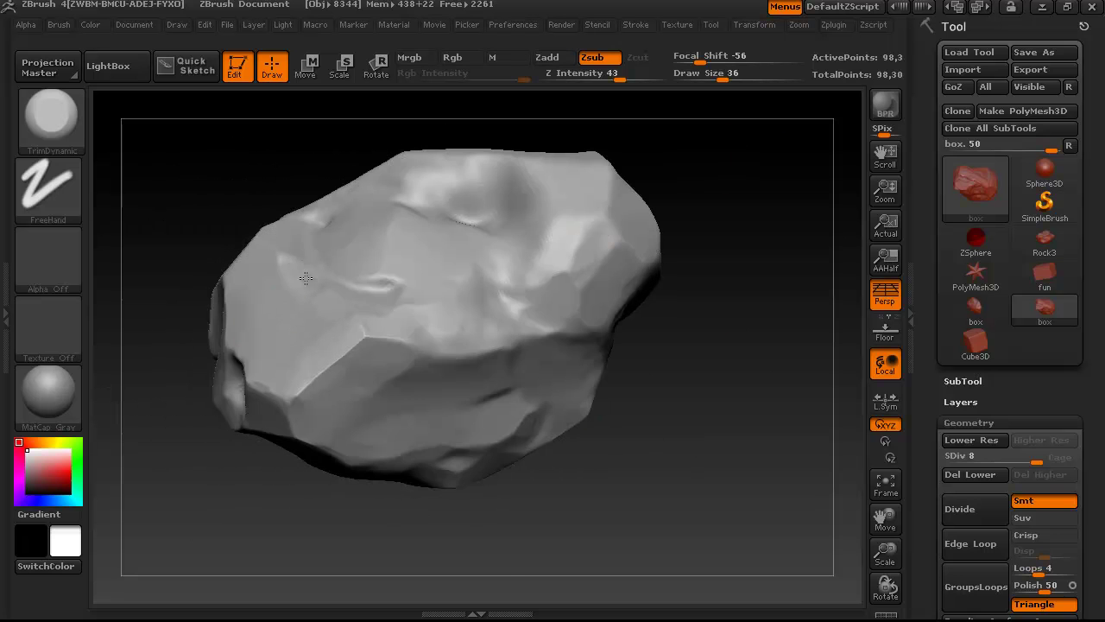
Step: Enlarge the TrimDynamic brush and plane the rock's corners and outer edges from new angles
left_click_drag(764, 363, 734, 432)
key("]")
left_click_drag(553, 226, 543, 259)
left_click_drag(164, 492, 148, 557)
mouse_move(557, 220)
left_mouse_down()
mouse_move(516, 226)
mouse_move(439, 208)
left_mouse_up()
mouse_move(661, 181)
left_mouse_down()
mouse_move(720, 168)
mouse_move(690, 142)
left_mouse_up()
mouse_move(617, 298)
left_mouse_down()
mouse_move(647, 426)
mouse_move(682, 320)
left_mouse_up()
Step: Finish cutting small facets over the rock's remaining smooth areas with TrimDynamic
left_click_drag(381, 243, 345, 223)
mouse_move(536, 168)
left_mouse_down()
mouse_move(636, 225)
mouse_move(621, 259)
left_mouse_up()
left_click_drag(304, 265, 347, 272)
mouse_move(345, 234)
left_mouse_down()
mouse_move(503, 219)
mouse_move(748, 156)
mouse_move(442, 193)
mouse_move(432, 167)
mouse_move(432, 213)
mouse_move(528, 239)
mouse_move(624, 161)
mouse_move(530, 237)
mouse_move(762, 297)
mouse_move(699, 337)
left_mouse_up()
mouse_move(454, 277)
left_mouse_down()
mouse_move(575, 253)
mouse_move(563, 241)
mouse_move(622, 170)
mouse_move(668, 271)
mouse_move(649, 257)
left_mouse_up()
mouse_move(483, 370)
left_mouse_down()
mouse_move(467, 337)
mouse_move(422, 338)
left_mouse_up()
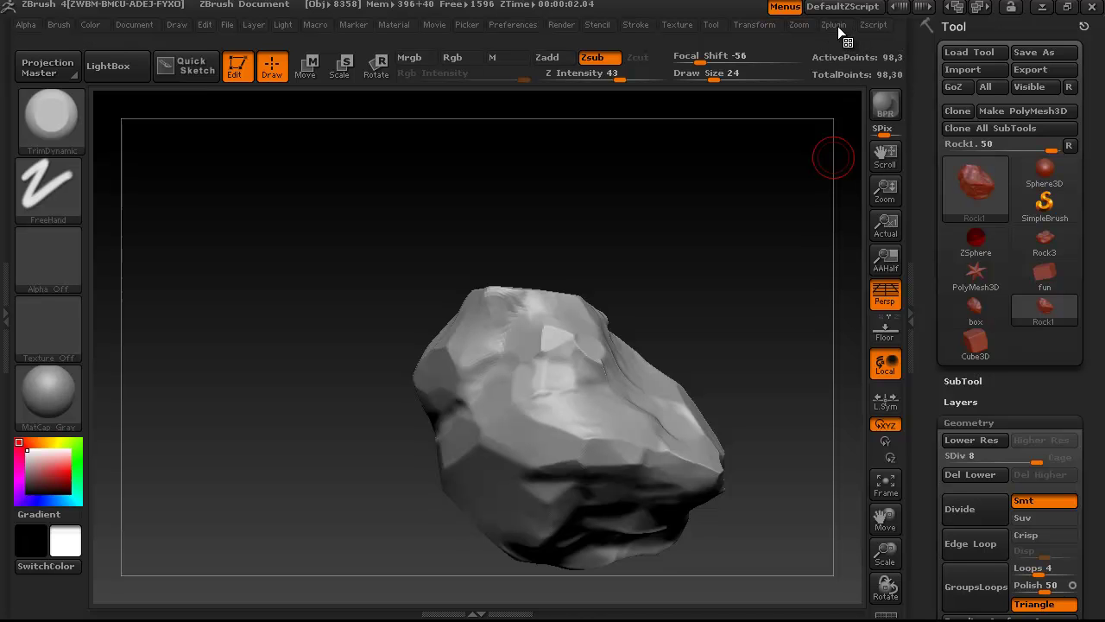
Step: Decimate the rock to 0.7 percent with Decimation Master and inspect the low-poly mesh
left_click(835, 24)
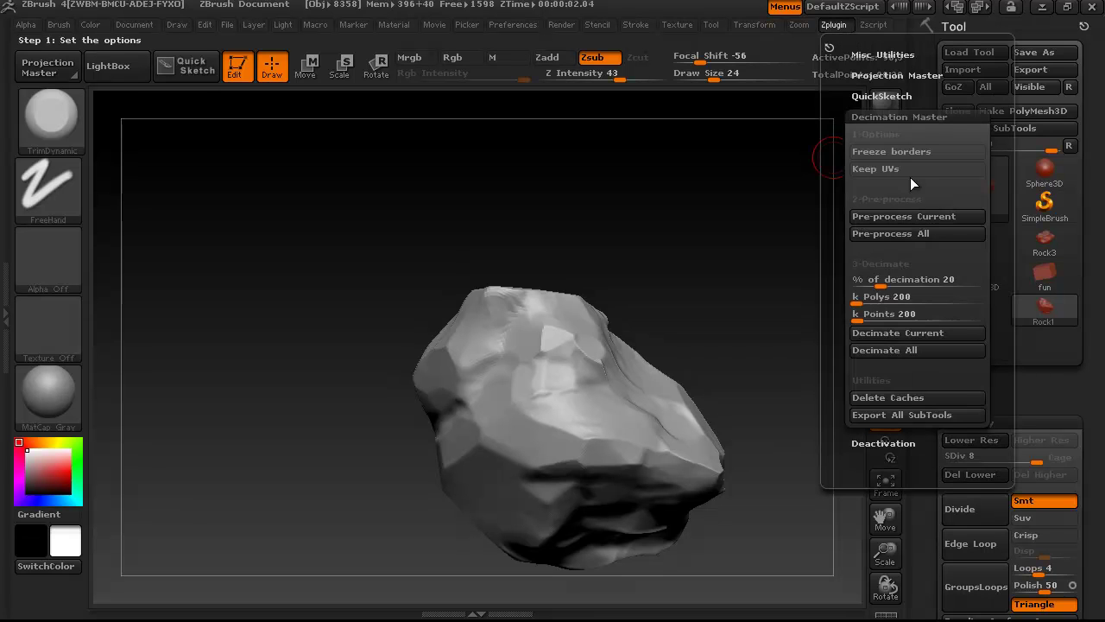
mouse_move(1004, 259)
left_mouse_down()
mouse_move(988, 212)
mouse_move(1001, 251)
left_mouse_up()
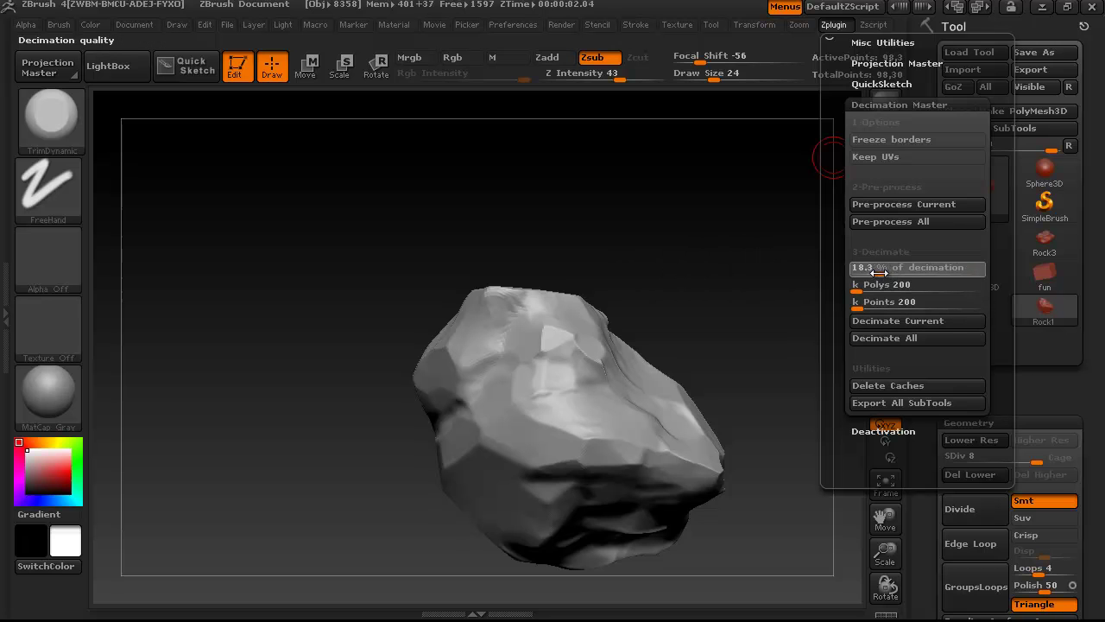
left_click_drag(883, 271, 861, 270)
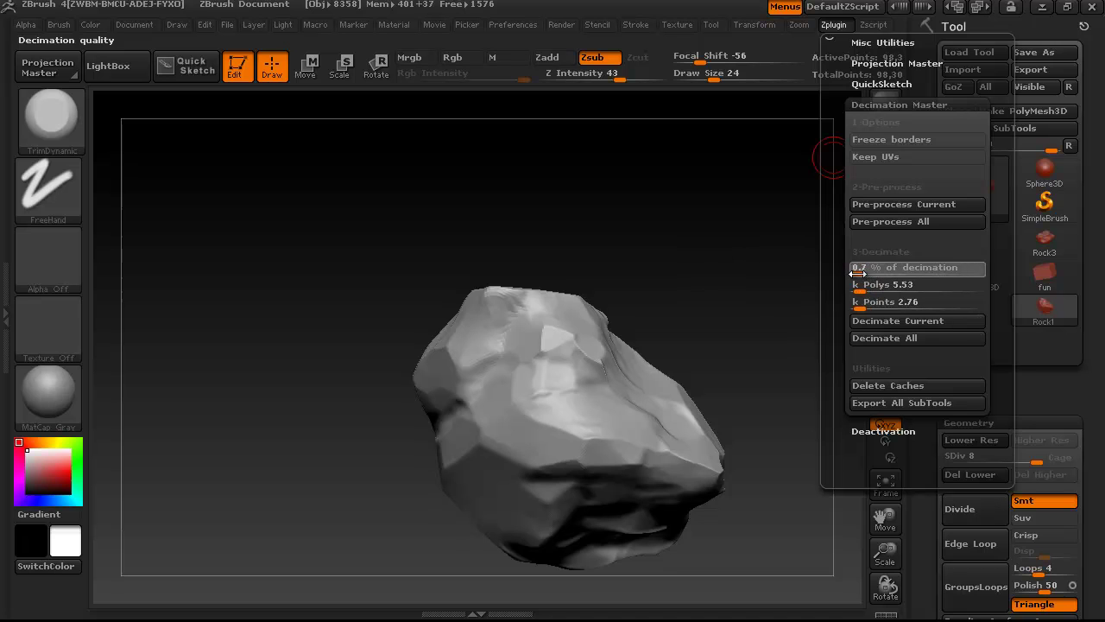
left_click(858, 274)
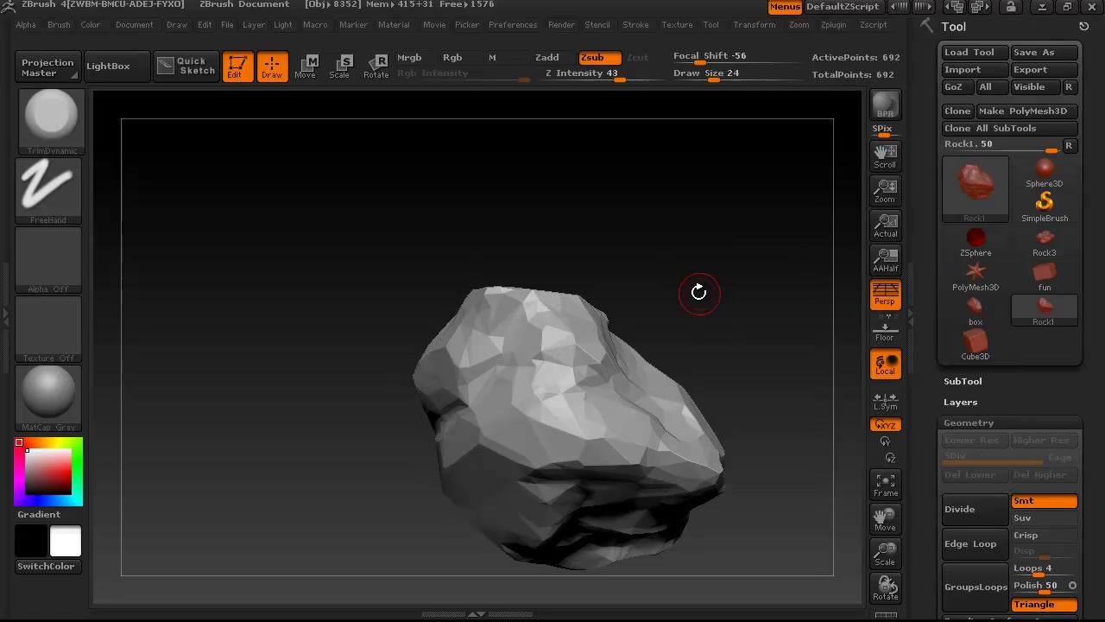
left_click_drag(693, 291, 688, 131)
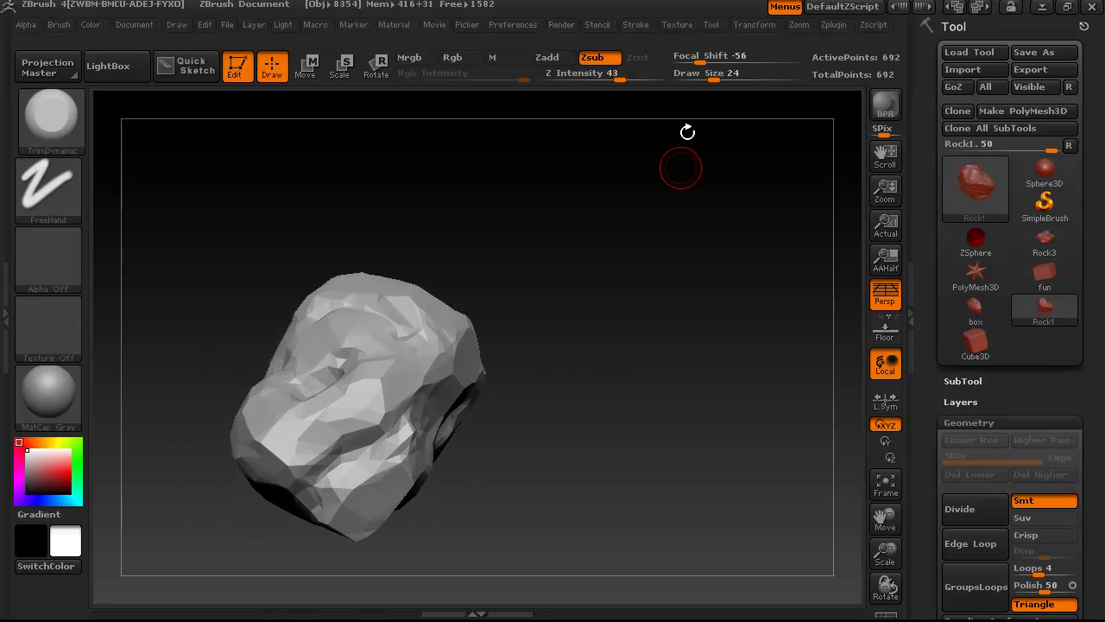
Step: Decimate the rock at 1.4 percent for comparison, and decimate it again at 0.5 percent
left_click(834, 26)
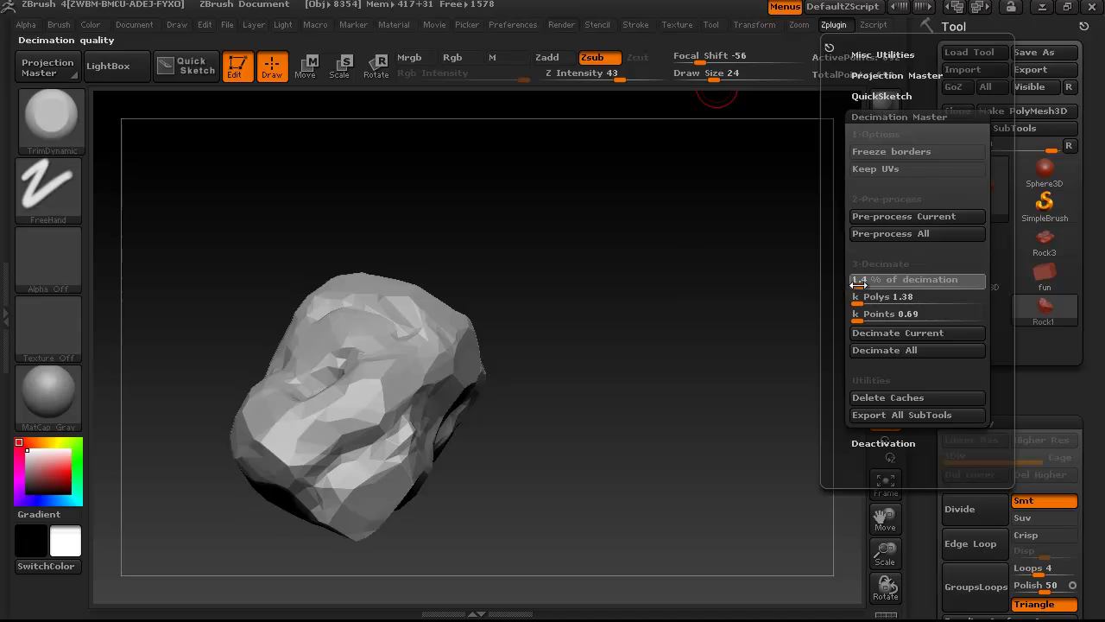
left_click(902, 338)
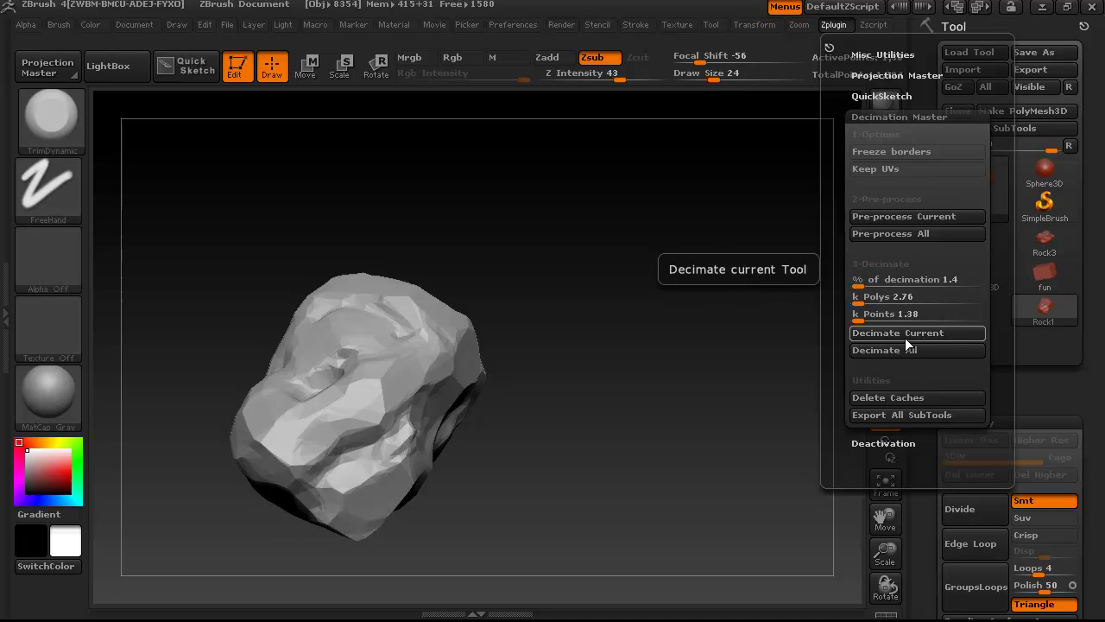
left_click(857, 279)
type(".5")
key("Return")
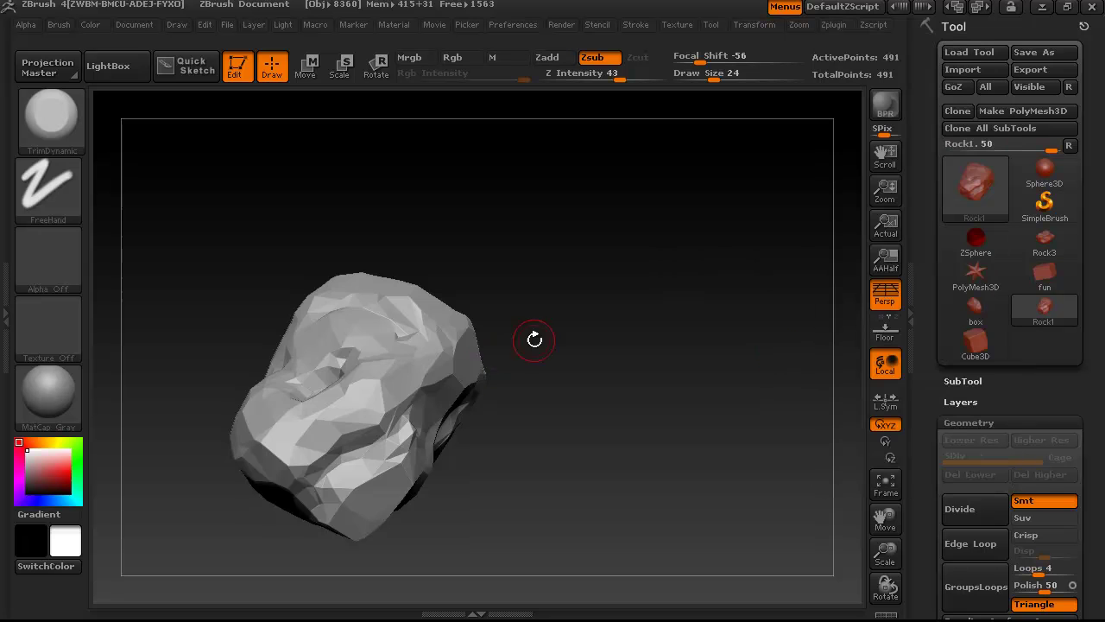
Step: Export the decimated rock as Rock1.obj into the CeleryLand Rocks folder Boulder_Clusters_2
left_click_drag(536, 337, 674, 379)
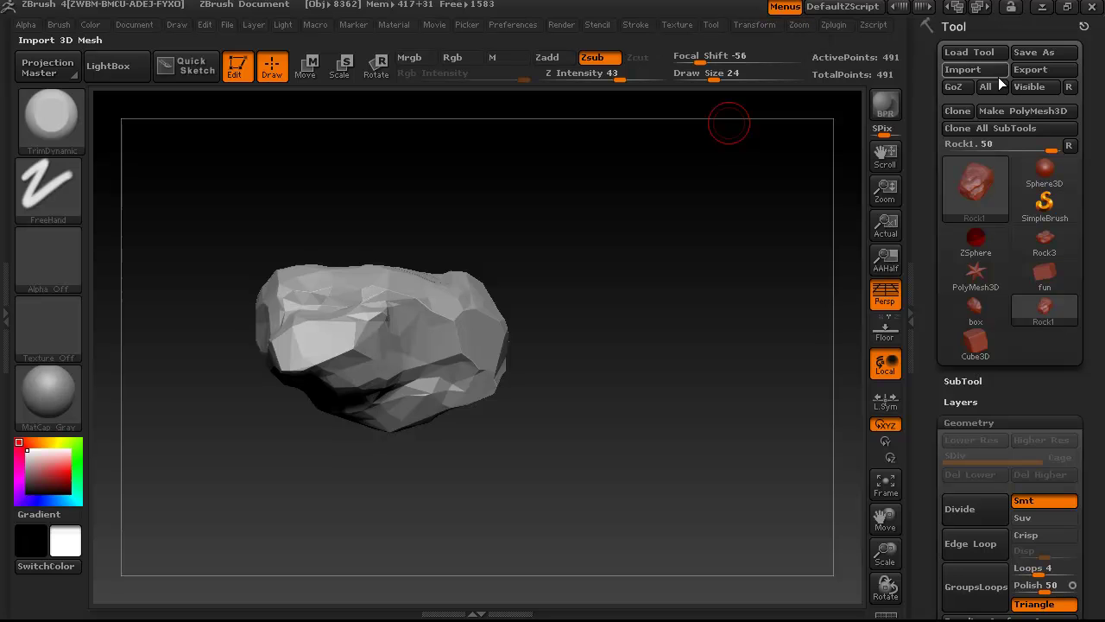
left_click(1040, 70)
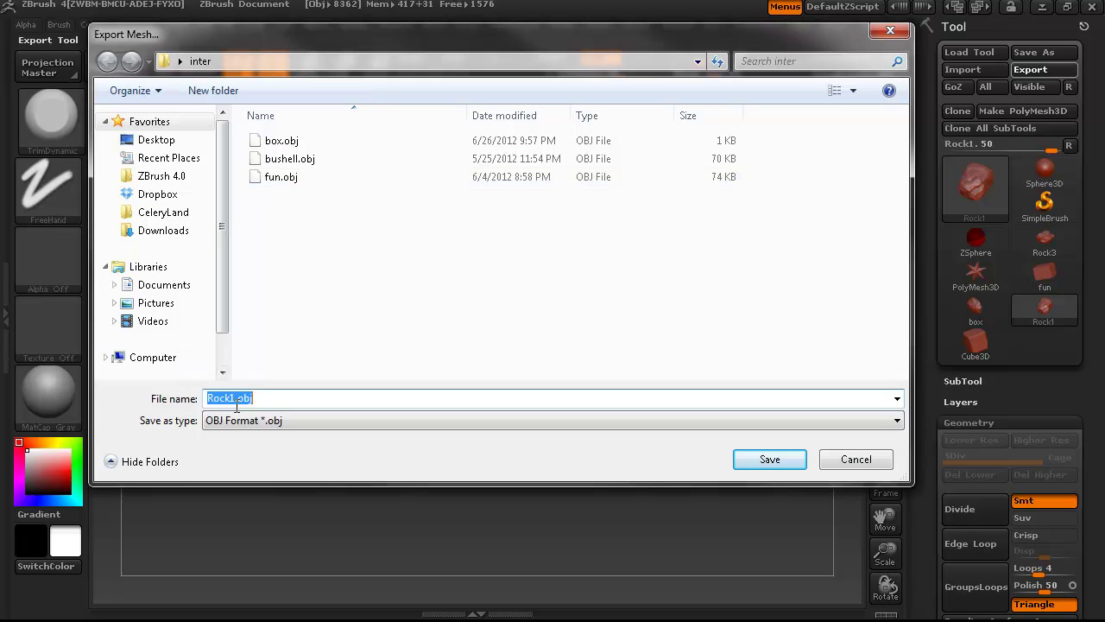
left_click(172, 212)
double_click(314, 177)
double_click(327, 159)
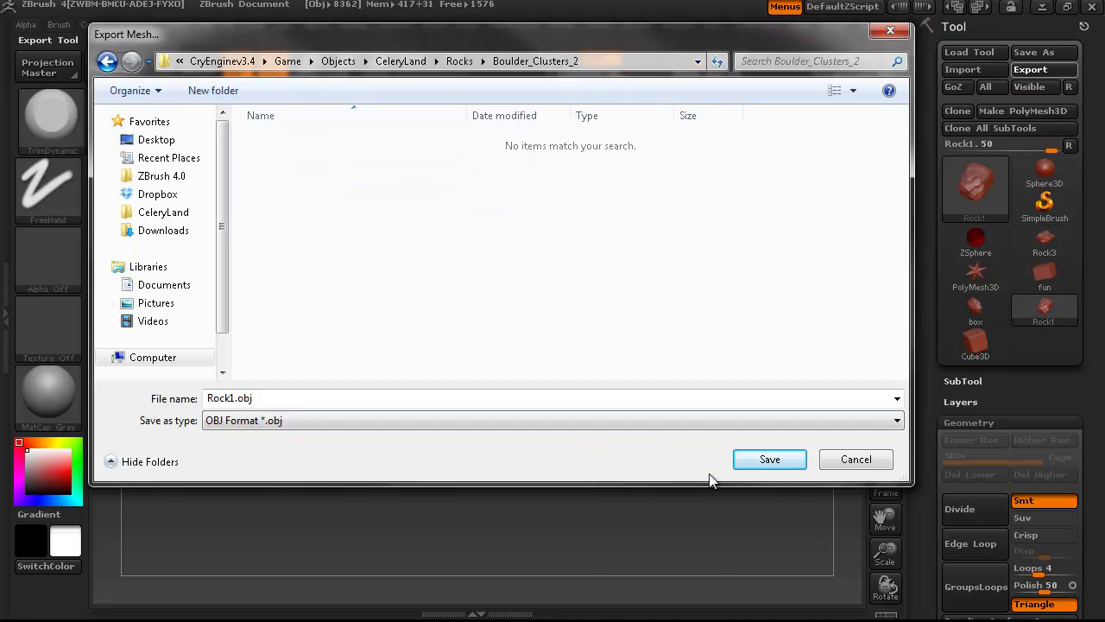
left_click(763, 464)
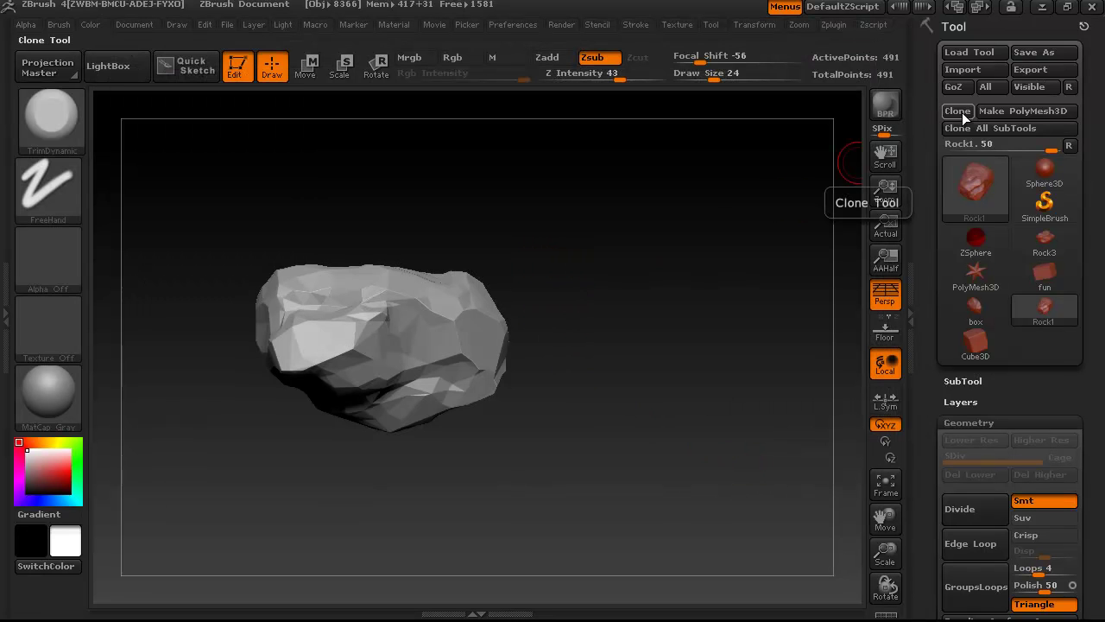
Step: Shape the Rock2 box mesh into a rough boulder with ClayBuildup at brush size 60, and subdivide it once
left_click(962, 69)
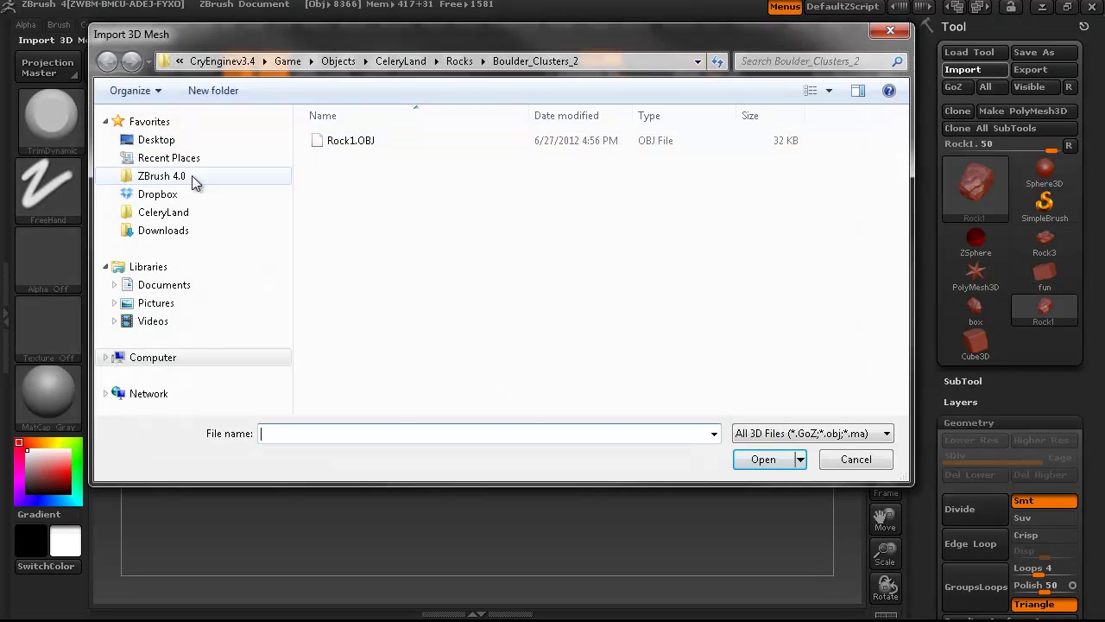
left_click(978, 377)
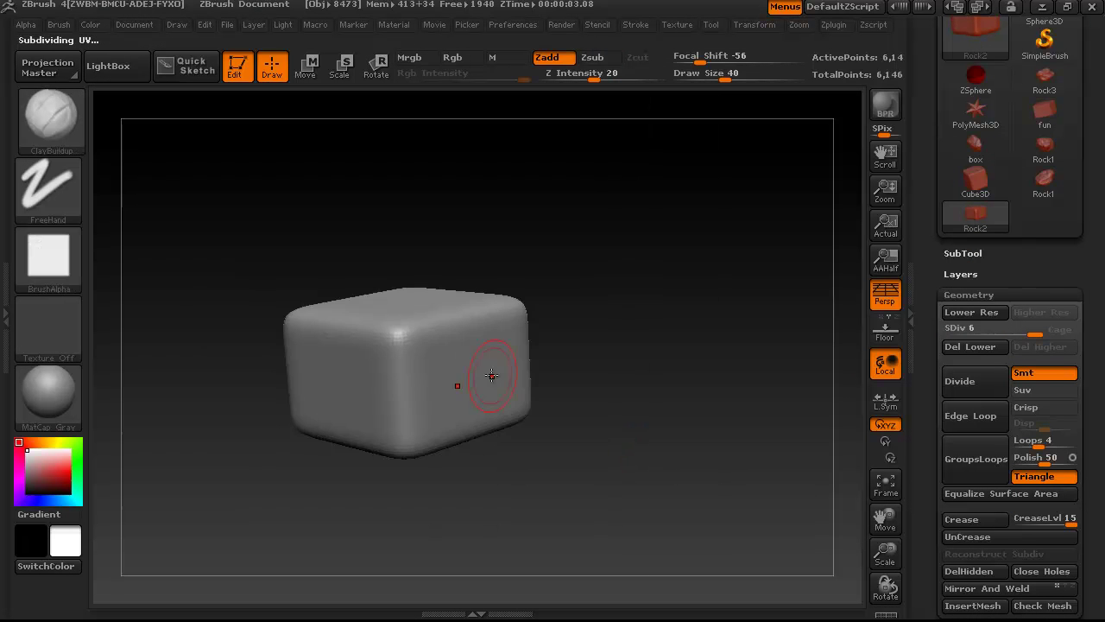
key("bracketright")
key("bracketright")
mouse_move(491, 374)
left_mouse_down()
mouse_move(443, 367)
mouse_move(538, 414)
left_mouse_up()
mouse_move(285, 319)
left_mouse_down()
mouse_move(353, 322)
mouse_move(285, 345)
left_mouse_up()
mouse_move(691, 397)
left_mouse_down()
mouse_move(726, 328)
mouse_move(674, 259)
mouse_move(724, 241)
mouse_move(674, 284)
left_mouse_up()
left_click_drag(475, 268, 444, 412)
mouse_move(699, 220)
left_mouse_down()
mouse_move(639, 251)
mouse_move(615, 223)
mouse_move(523, 371)
mouse_move(587, 337)
mouse_move(526, 444)
left_mouse_up()
key("ctrl+d")
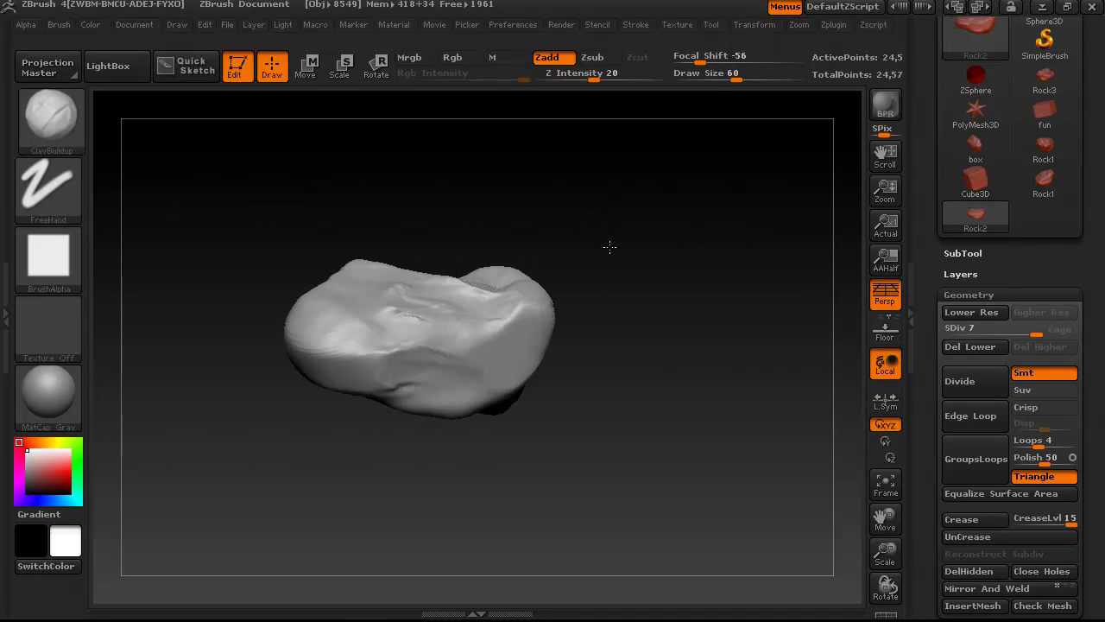
Step: Slice flat planes off the rough boulder's outer sides with ClipCurve
key("ctrl")
mouse_move(654, 205)
left_mouse_down()
mouse_move(516, 187)
mouse_move(644, 298)
mouse_move(495, 250)
mouse_move(631, 222)
mouse_move(726, 165)
mouse_move(732, 279)
mouse_move(634, 196)
mouse_move(690, 323)
mouse_move(406, 415)
mouse_move(607, 221)
mouse_move(281, 380)
mouse_move(582, 205)
left_mouse_up()
key("ctrl+shift")
mouse_move(581, 205)
left_mouse_down("ctrl+shift")
mouse_move(566, 291)
mouse_move(437, 234)
left_mouse_up("ctrl+shift")
left_click_drag(250, 321, 400, 269, "ctrl+shift")
mouse_move(302, 300)
left_mouse_down("ctrl+shift")
mouse_move(477, 233)
mouse_move(372, 282)
mouse_move(750, 221)
left_mouse_up("ctrl+shift")
mouse_move(592, 212)
left_mouse_down("ctrl+shift")
mouse_move(594, 365)
mouse_move(579, 430)
mouse_move(712, 437)
left_mouse_up("ctrl+shift")
Step: Cut further flat planes off the boulder's underside and remaining edges with ClipCurve from new angles
left_click_drag(256, 275, 280, 309)
mouse_move(523, 446)
left_mouse_down()
mouse_move(624, 222)
mouse_move(607, 236)
mouse_move(633, 360)
mouse_move(699, 324)
mouse_move(681, 371)
mouse_move(696, 405)
mouse_move(510, 190)
mouse_move(545, 459)
mouse_move(592, 455)
left_mouse_up()
left_click_drag(592, 455, 246, 369, "ctrl+shift")
left_click_drag(345, 385, 259, 363, "ctrl+shift")
left_click_drag(262, 427, 704, 280)
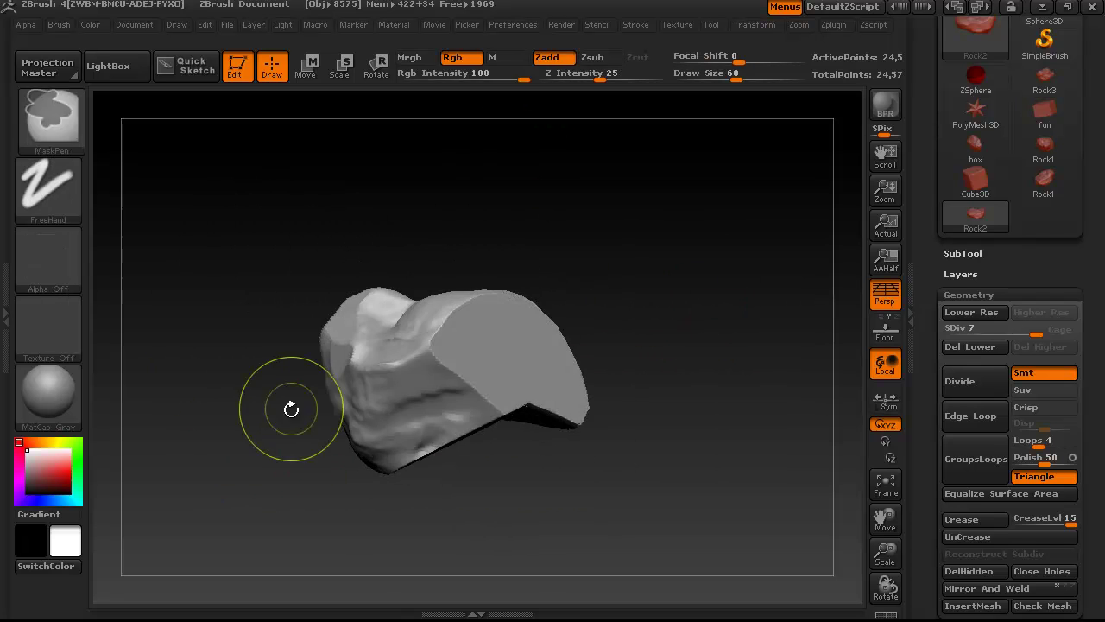
left_click_drag(268, 454, 283, 501)
mouse_move(284, 514)
left_mouse_down("ctrl+shift")
mouse_move(355, 346)
mouse_move(282, 261)
left_mouse_up("ctrl+shift")
Step: Build up uneven clay ridges over the clipped flat faces with ClayBuildup at brush size 32
left_click_drag(525, 245, 664, 224)
left_click(49, 116)
key("s")
left_click(215, 444)
left_click(50, 116)
left_click(196, 445)
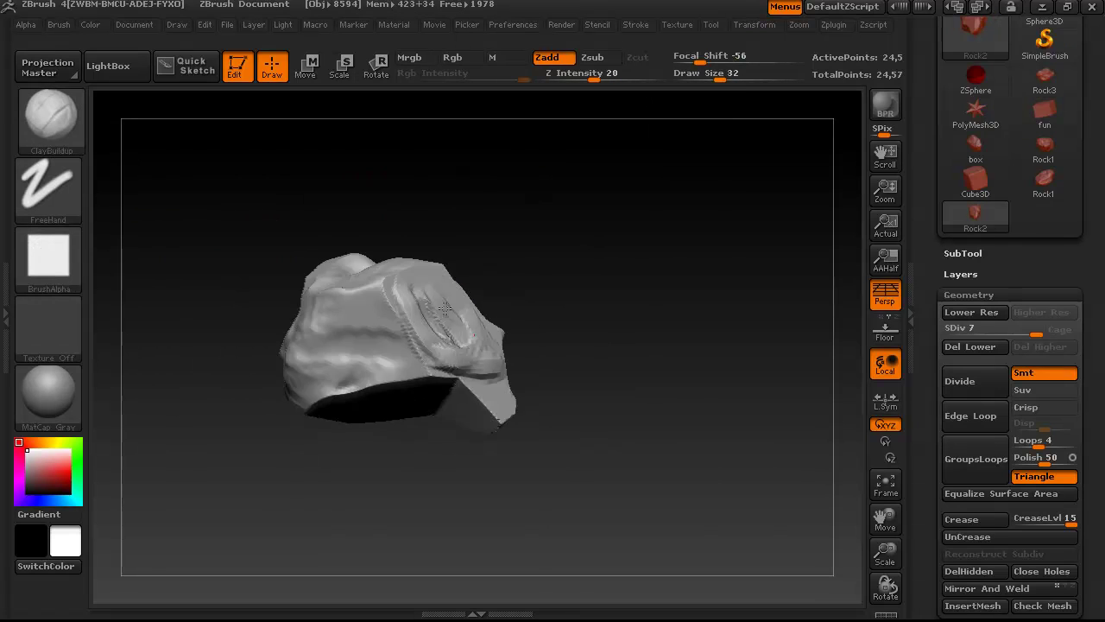
mouse_move(535, 473)
left_mouse_down()
mouse_move(664, 492)
mouse_move(552, 483)
mouse_move(656, 483)
mouse_move(587, 466)
left_mouse_up()
mouse_move(612, 378)
left_mouse_down()
mouse_move(639, 441)
mouse_move(531, 442)
mouse_move(587, 407)
left_mouse_up()
left_click_drag(587, 484, 518, 415)
Step: Plane the clay ridges and edges with a smaller TrimDynamic brush, and subdivide the mesh to level 8
left_click(49, 115)
left_click(284, 453)
mouse_move(483, 466)
left_mouse_down()
mouse_move(560, 385)
mouse_move(595, 432)
left_mouse_up()
key("bracketleft")
key("bracketleft")
mouse_move(457, 440)
left_mouse_down()
mouse_move(476, 422)
mouse_move(518, 484)
mouse_move(587, 449)
left_mouse_up()
mouse_move(405, 372)
left_mouse_down()
mouse_move(444, 382)
mouse_move(538, 306)
mouse_move(402, 399)
left_mouse_up()
left_click_drag(587, 415, 518, 345)
key("ctrl+d")
Step: Flatten the subdivided rock's broad faces with TrimDynamic strokes from several angles
left_click_drag(596, 388, 535, 449)
left_click_drag(604, 431, 518, 371)
mouse_move(535, 432)
left_mouse_down()
mouse_move(484, 388)
mouse_move(483, 328)
left_mouse_up()
mouse_move(251, 259)
left_mouse_down()
mouse_move(357, 291)
mouse_move(310, 250)
left_mouse_up()
mouse_move(484, 328)
left_mouse_down()
mouse_move(518, 222)
mouse_move(483, 285)
left_mouse_up()
left_click_drag(216, 345, 271, 302)
Step: Shrink the brush, trim small facets along the rock's side with TrimDynamic, and smooth a rough spot
key("bracketleft")
key("bracketleft")
key("bracketleft")
mouse_move(483, 285)
left_mouse_down()
mouse_move(536, 363)
mouse_move(587, 380)
left_mouse_up()
left_click_drag(225, 345, 251, 372, "shift")
left_click_drag(518, 388, 509, 336)
key("bracketright")
left_click_drag(159, 309, 183, 340)
left_click_drag(518, 345, 569, 397)
left_click_drag(207, 373, 290, 370)
mouse_move(518, 397)
left_mouse_down()
mouse_move(552, 345)
mouse_move(725, 423)
left_mouse_up()
Step: Enlarge the TrimDynamic brush to 34 and plane the rock's larger surfaces and ridges
key("bracketright")
key("bracketright")
key("bracketright")
mouse_move(742, 466)
left_mouse_down()
mouse_move(733, 380)
mouse_move(673, 380)
left_mouse_up()
left_click_drag(581, 340, 498, 412)
left_click_drag(522, 324, 437, 316)
left_click_drag(514, 322, 370, 335)
right_click_drag(370, 335, 449, 297, "ctrl")
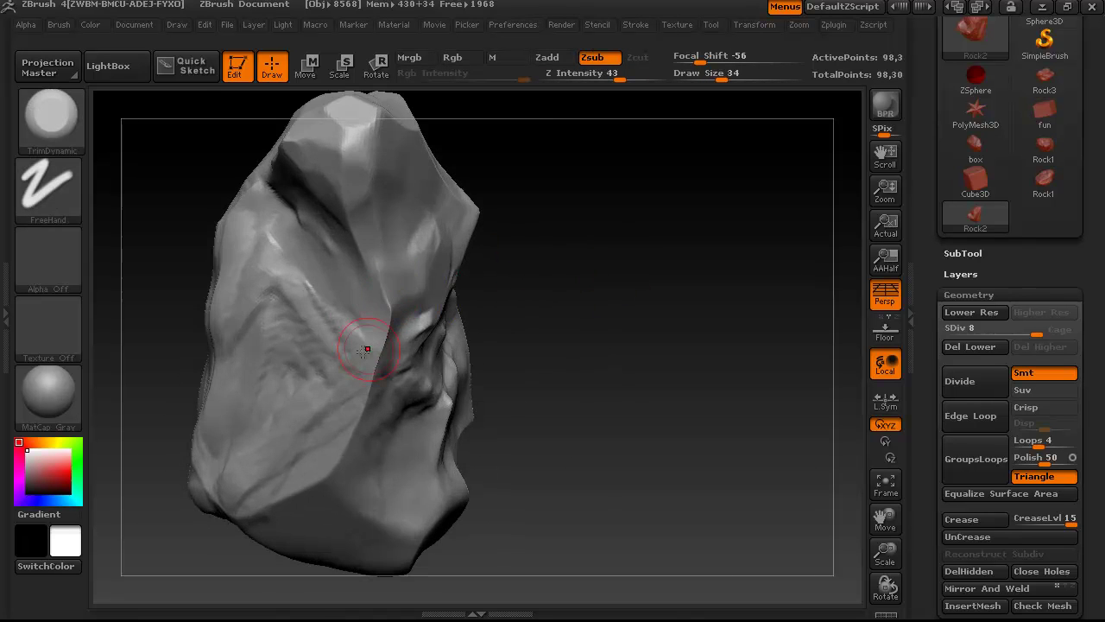
left_click_drag(364, 367, 495, 313)
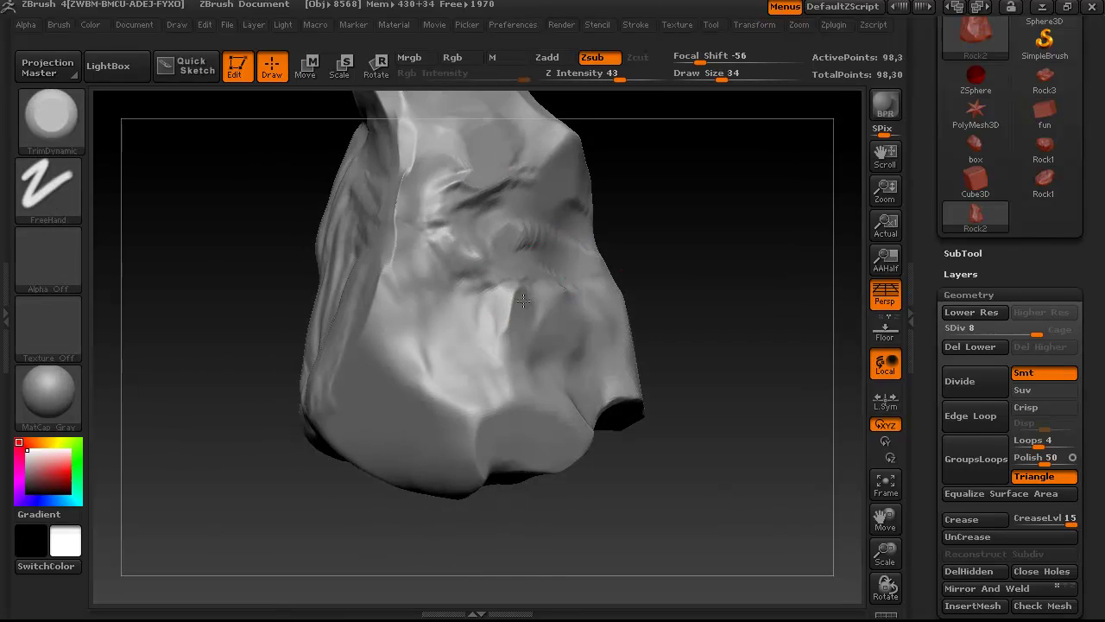
Step: Add clay detail to the rock's lower edge and crevices with ClayBuildup at brush size 34
right_click_drag(474, 328, 380, 226)
left_click(51, 119)
left_click(196, 210)
left_click_drag(507, 338, 536, 303)
right_click_drag(536, 302, 518, 259, "ctrl")
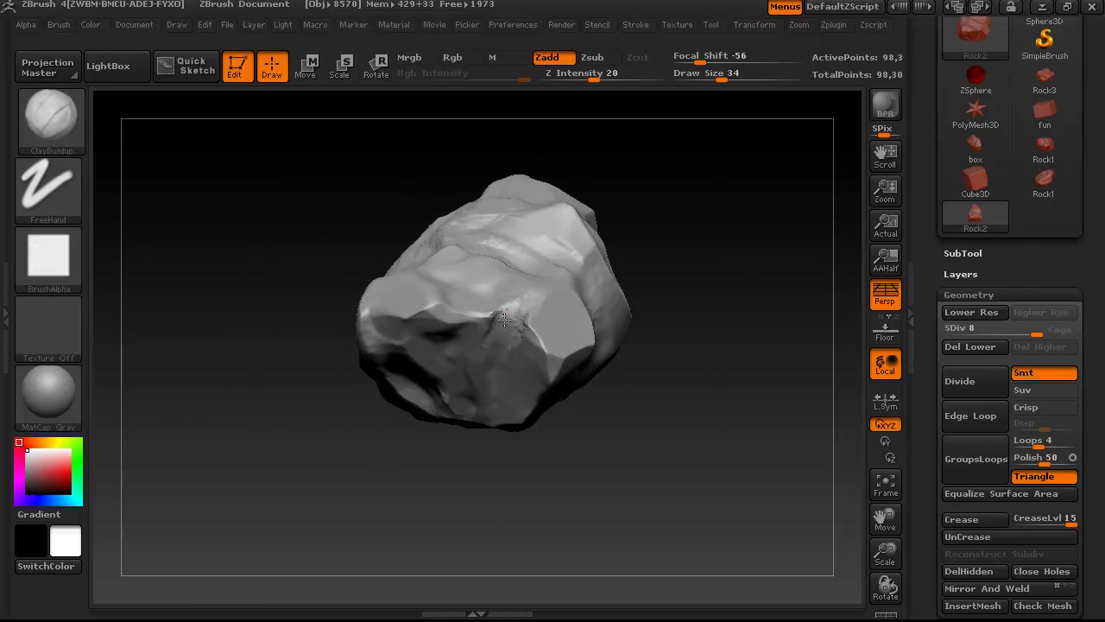
left_click_drag(535, 302, 553, 321)
Step: Trim the added clay into hard facets with TrimDynamic at brush size 30
left_click(51, 119)
left_click_drag(751, 434, 743, 379)
mouse_move(440, 319)
left_mouse_down()
mouse_move(466, 352)
mouse_move(444, 296)
mouse_move(370, 362)
mouse_move(517, 225)
mouse_move(789, 230)
mouse_move(638, 266)
left_mouse_up()
mouse_move(417, 292)
left_mouse_down()
mouse_move(387, 440)
mouse_move(627, 269)
mouse_move(296, 382)
mouse_move(544, 238)
mouse_move(568, 415)
mouse_move(365, 354)
mouse_move(525, 184)
left_mouse_up()
left_click_drag(307, 367, 451, 299)
left_click_drag(424, 337, 399, 363)
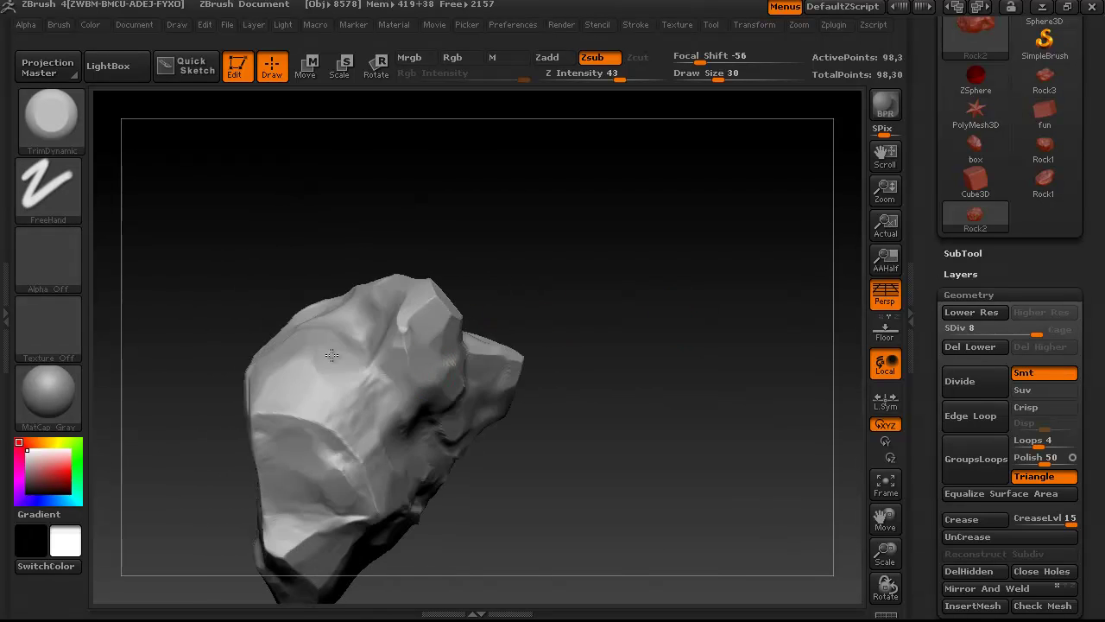
Step: Finish planing the rock's remaining soft areas with TrimDynamic while checking it from all sides
mouse_move(487, 246)
left_mouse_down()
mouse_move(374, 333)
mouse_move(420, 333)
mouse_move(530, 265)
mouse_move(449, 358)
mouse_move(541, 250)
mouse_move(534, 337)
mouse_move(508, 367)
left_mouse_up()
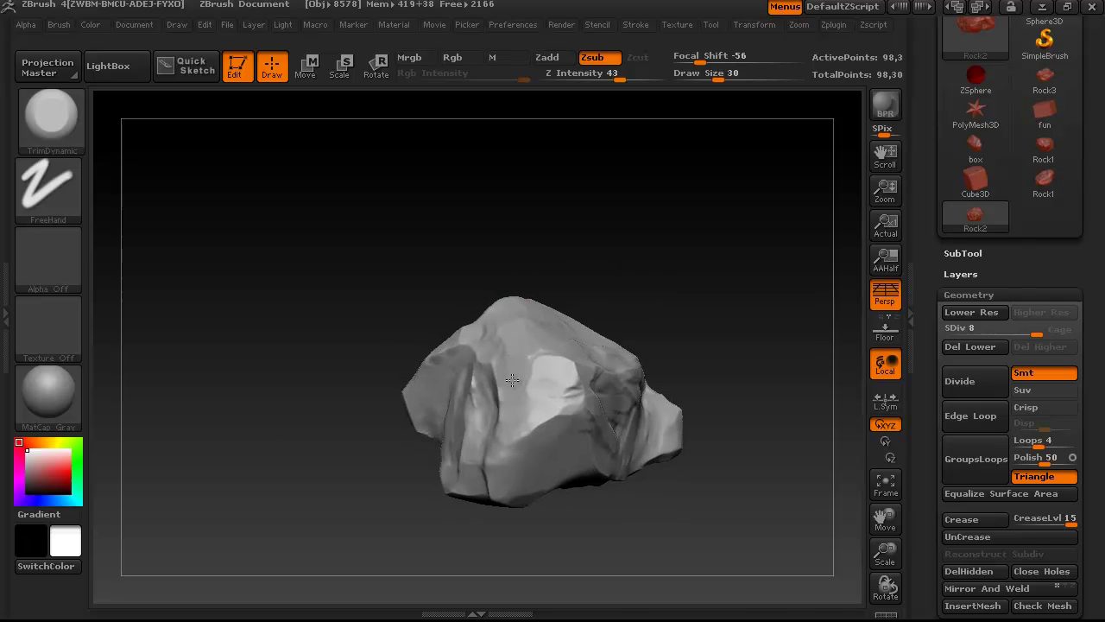
mouse_move(618, 291)
left_mouse_down()
mouse_move(568, 281)
mouse_move(672, 304)
left_mouse_up()
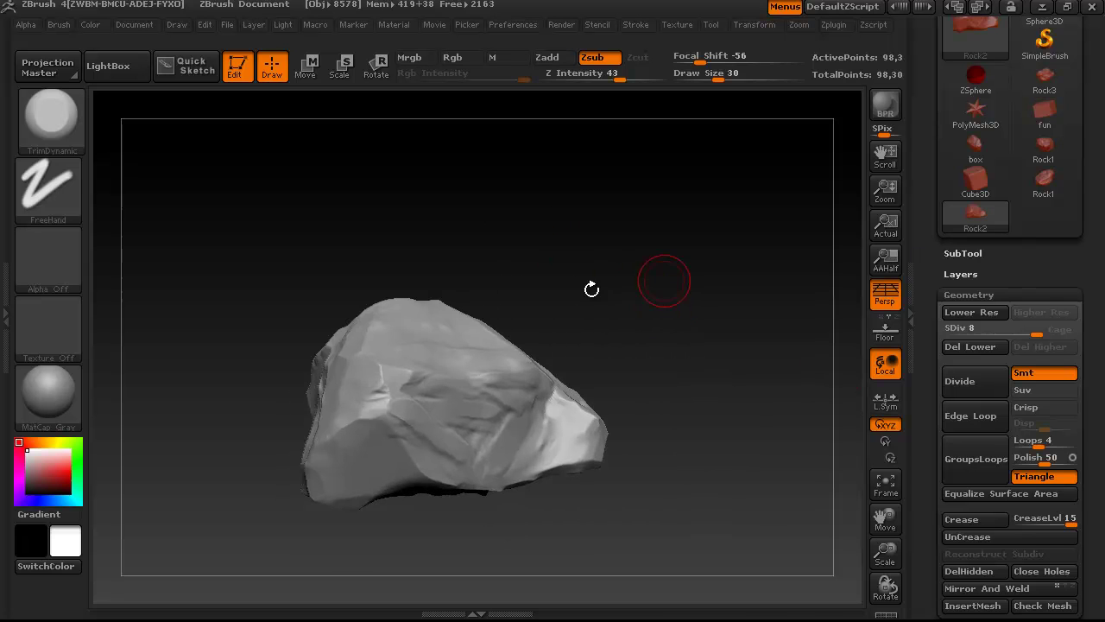
mouse_move(575, 285)
left_mouse_down()
mouse_move(336, 335)
mouse_move(572, 307)
mouse_move(599, 353)
mouse_move(741, 229)
mouse_move(530, 416)
left_mouse_up()
key("[")
mouse_move(620, 362)
left_mouse_down()
mouse_move(573, 345)
mouse_move(380, 355)
left_mouse_up()
left_click_drag(592, 250, 572, 400)
mouse_move(639, 386)
left_mouse_down()
mouse_move(639, 217)
mouse_move(685, 202)
mouse_move(683, 264)
mouse_move(639, 193)
mouse_move(501, 259)
mouse_move(526, 375)
mouse_move(626, 251)
mouse_move(713, 279)
mouse_move(610, 326)
mouse_move(723, 356)
mouse_move(698, 389)
mouse_move(607, 377)
mouse_move(659, 314)
mouse_move(692, 325)
mouse_move(538, 390)
mouse_move(609, 370)
mouse_move(468, 409)
mouse_move(688, 452)
mouse_move(801, 233)
left_mouse_up()
Step: Save the sculpted tool as Rock2.ztl in Boulder_Clusters_2, replacing the existing file
scroll(1010, 259, "up", 3)
left_click(1033, 52)
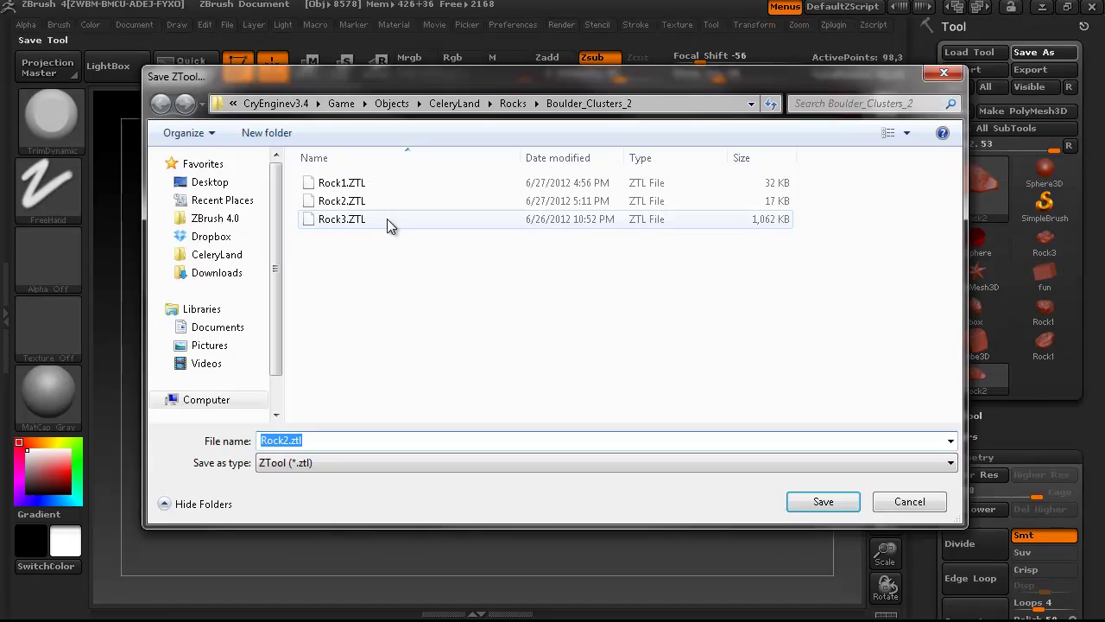
left_click(762, 489)
left_click(557, 284)
Step: Decimate the high-resolution Rock2 mesh to 600 points with Decimation Master
left_click(834, 24)
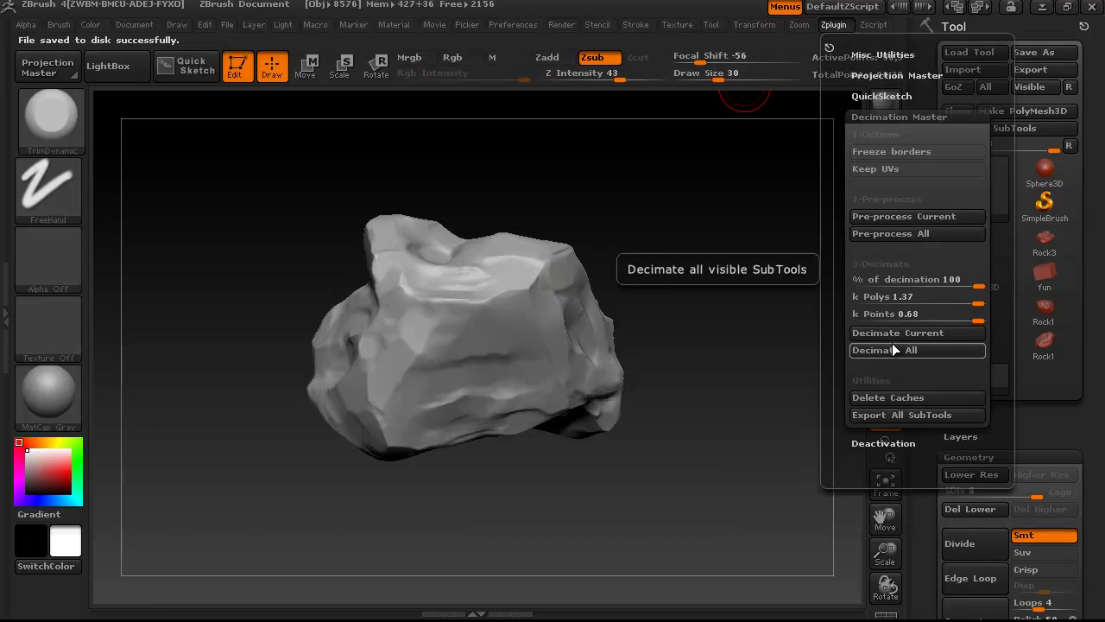
left_click(904, 349)
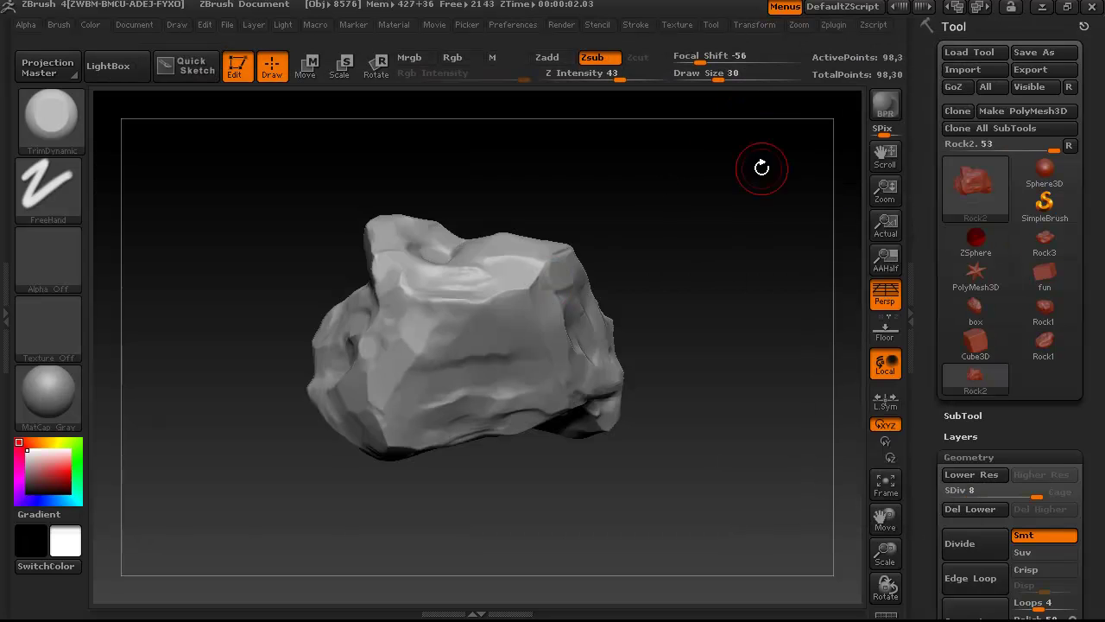
left_click_drag(701, 197, 653, 222)
left_click_drag(763, 286, 772, 100)
left_click(833, 24)
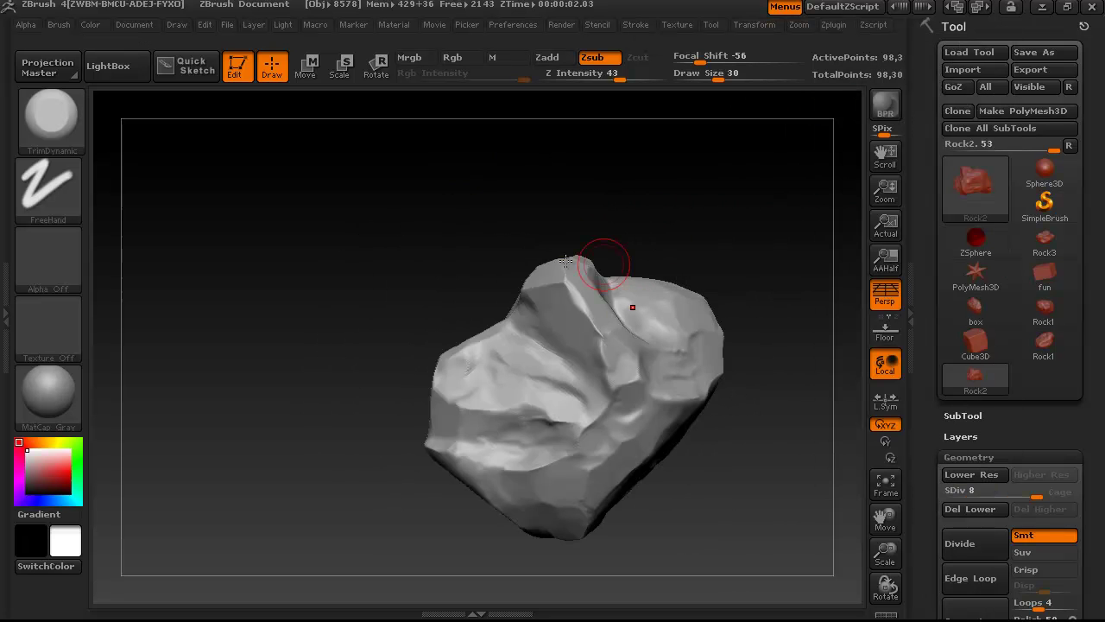
left_click_drag(556, 273, 804, 282)
left_click(833, 24)
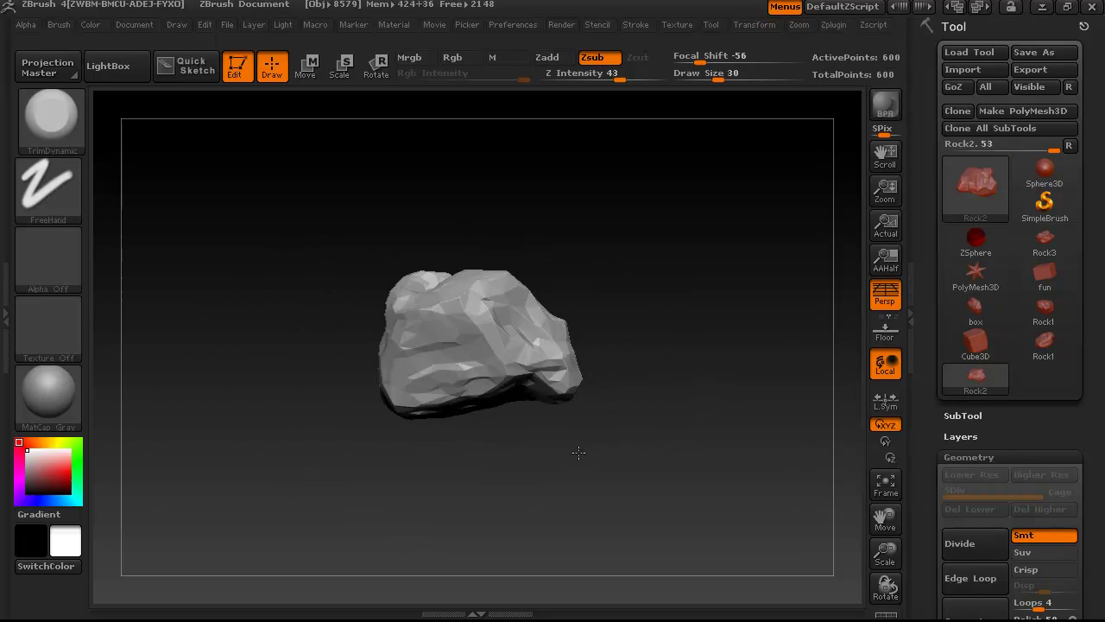
Step: Decimate Rock2 again at 0.71 percent, 0.7 k points, and inspect the low-poly mesh
left_click_drag(700, 470, 750, 227)
left_click(833, 25)
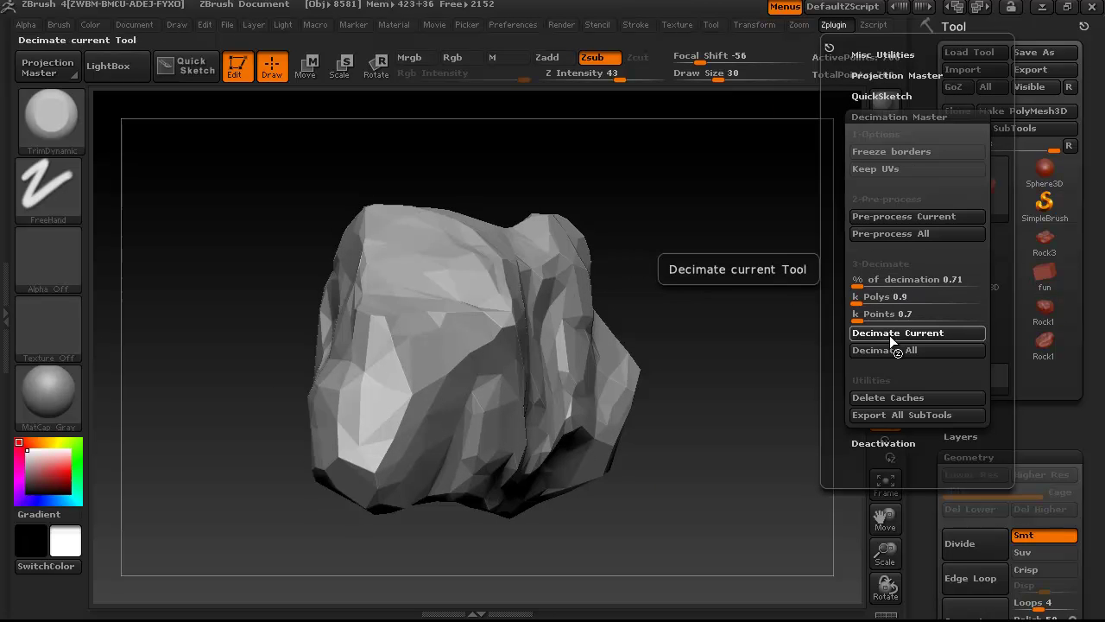
left_click_drag(734, 363, 656, 431)
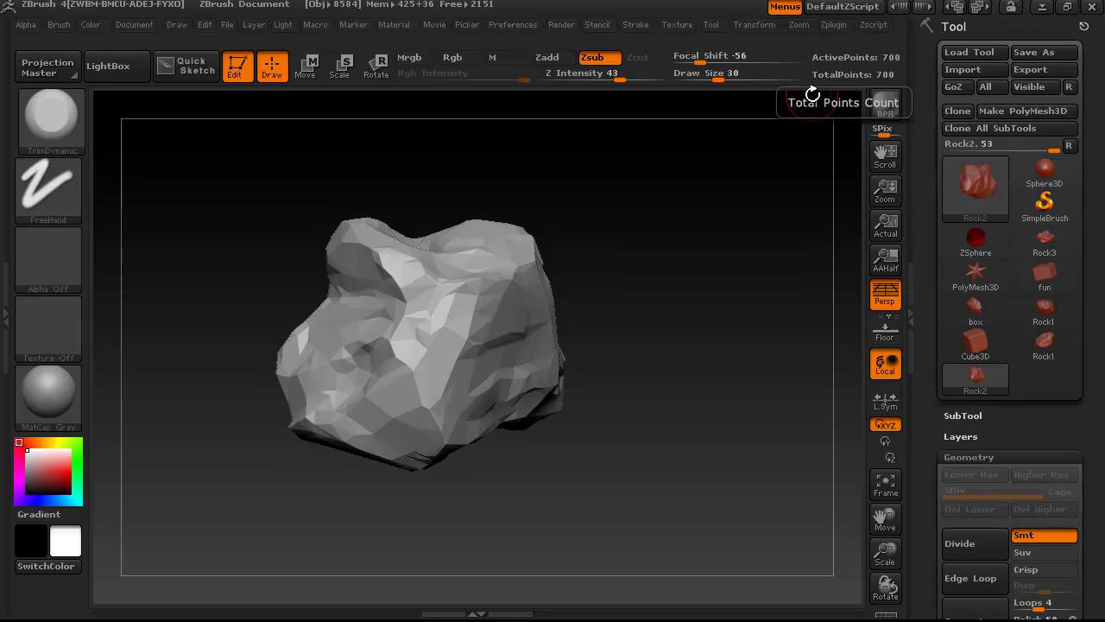